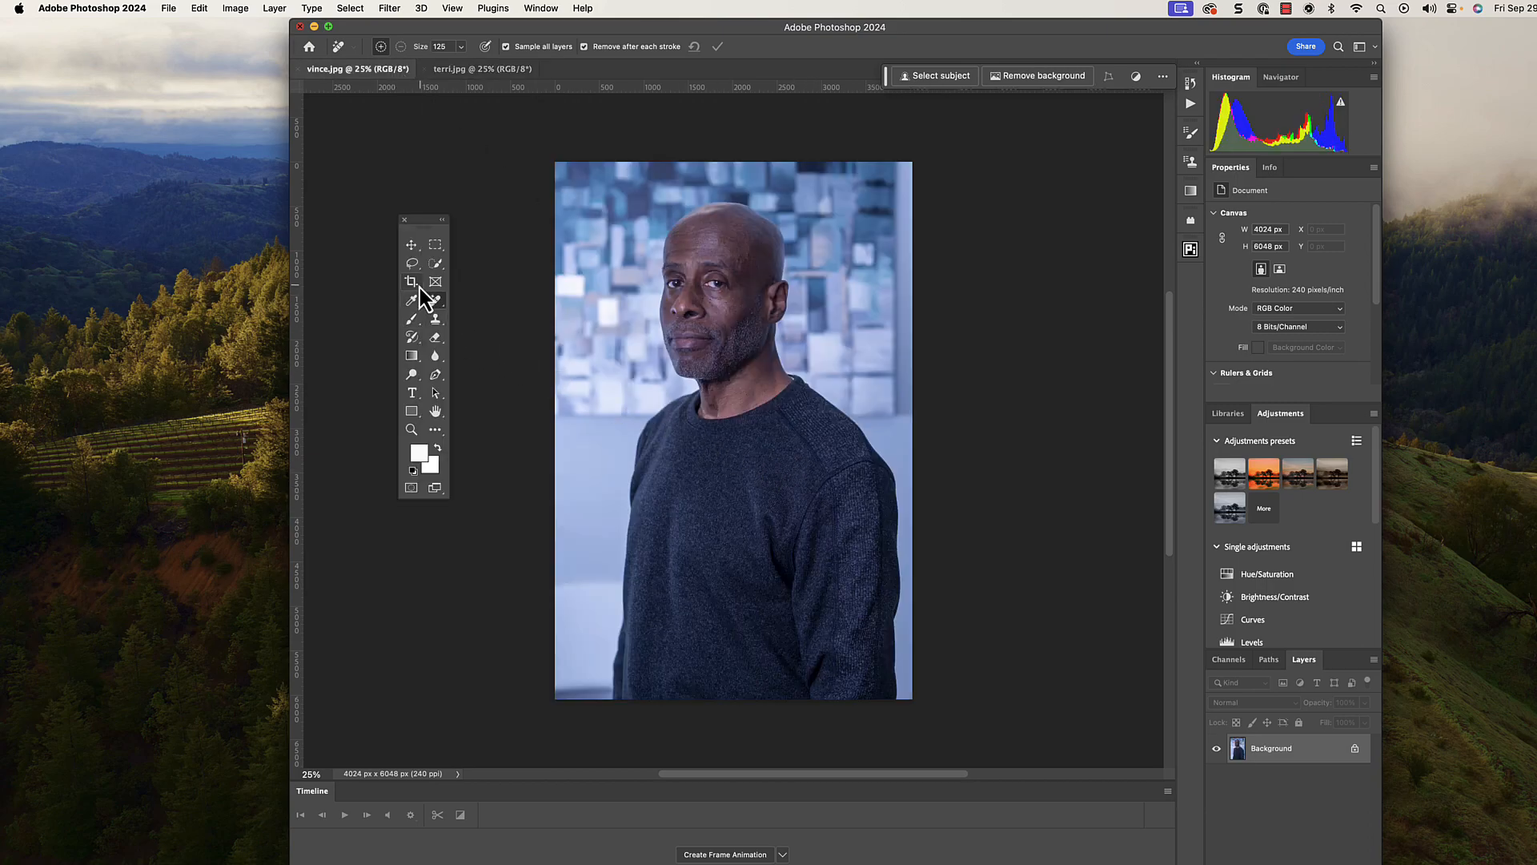
Expand the vince.jpg canvas beyond both sides to about 8065 px wide with Generative Expand, leaving the prompt empty.
click(411, 292)
drag(556, 431, 437, 436)
mouse_move(1031, 435)
mouse_down()
mouse_move(1084, 436)
mouse_move(1085, 455)
mouse_move(1081, 433)
mouse_move(1058, 432)
mouse_up()
drag(405, 425, 375, 429)
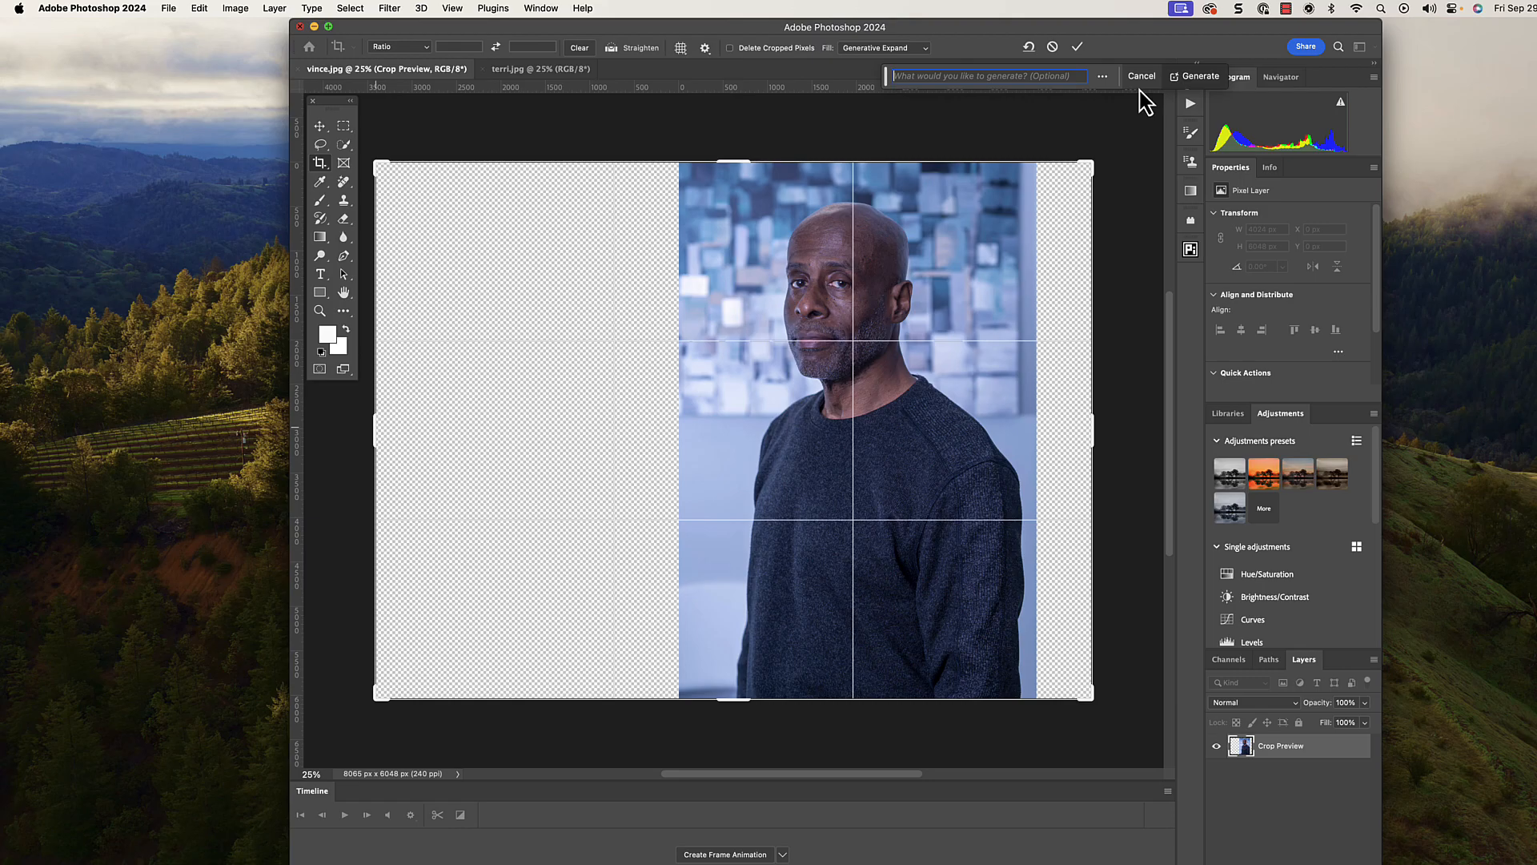
click(1197, 77)
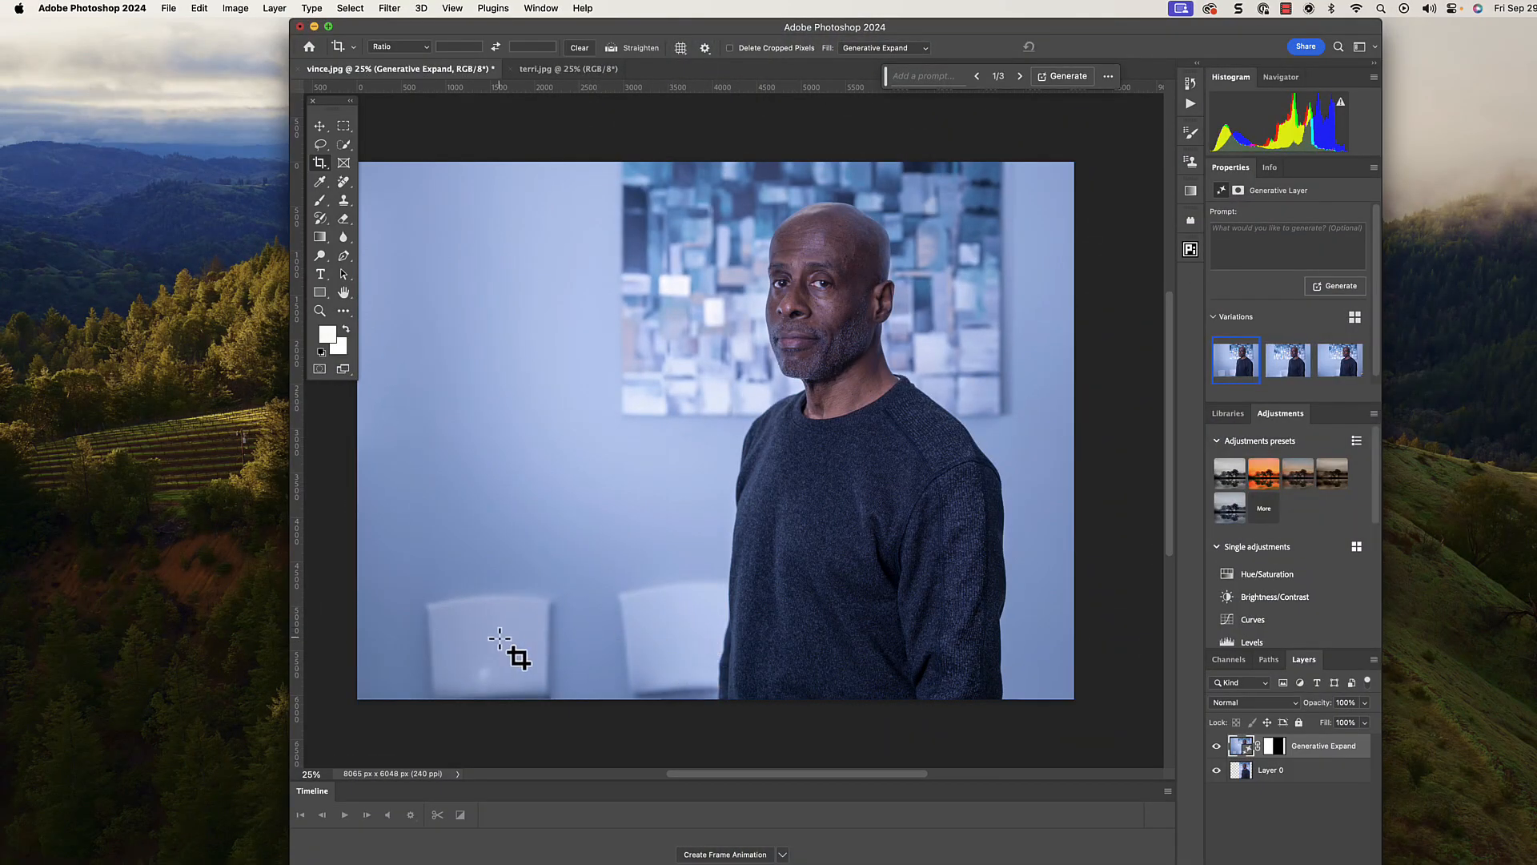
Compare the generated background variations, keep the one with the wide painting and blurred white chair, and delete the others.
click(1287, 368)
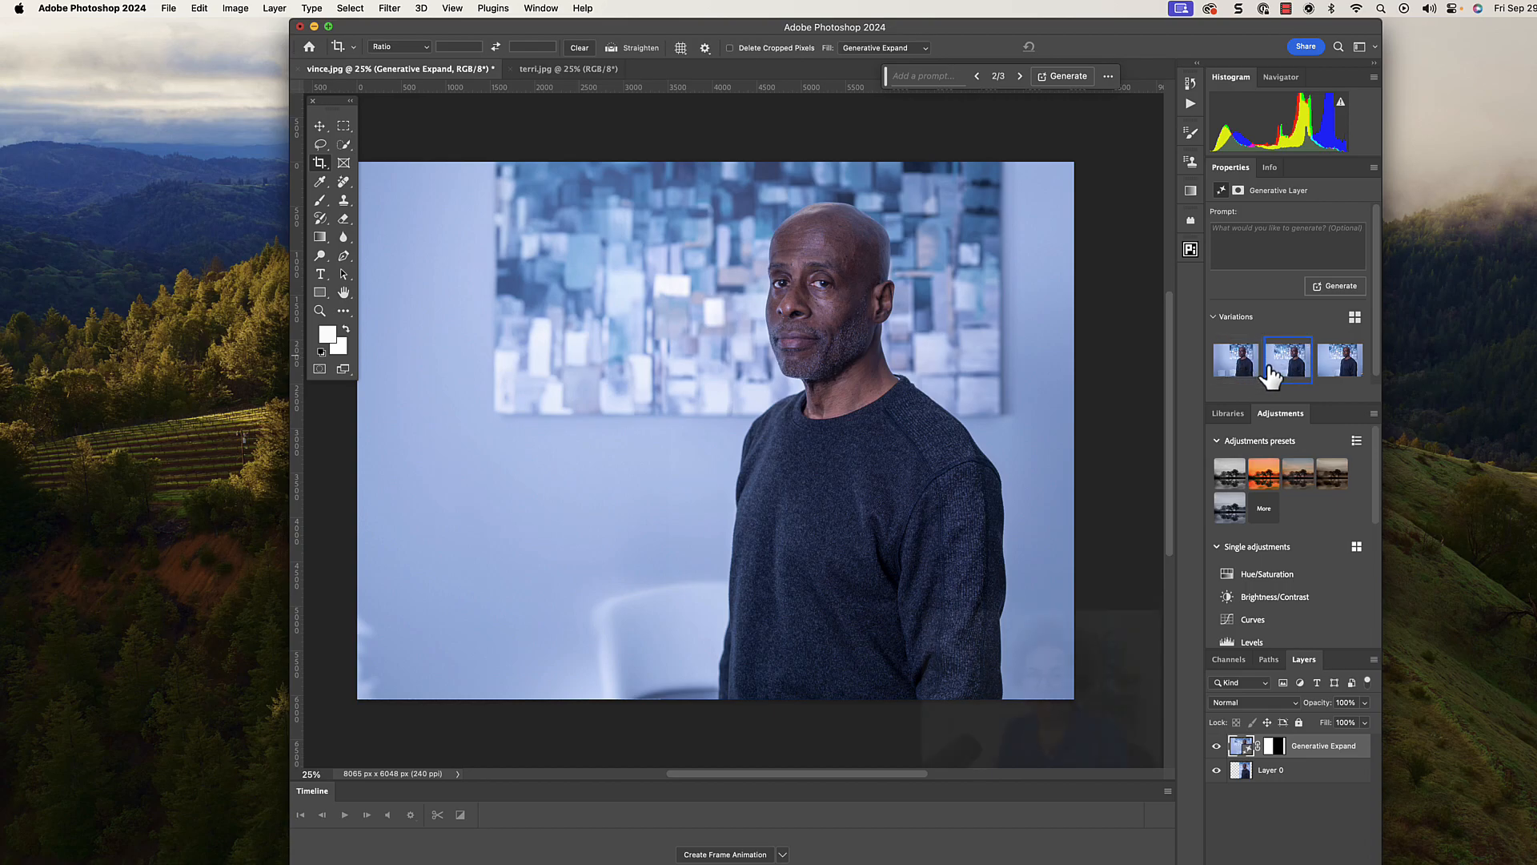
click(1356, 376)
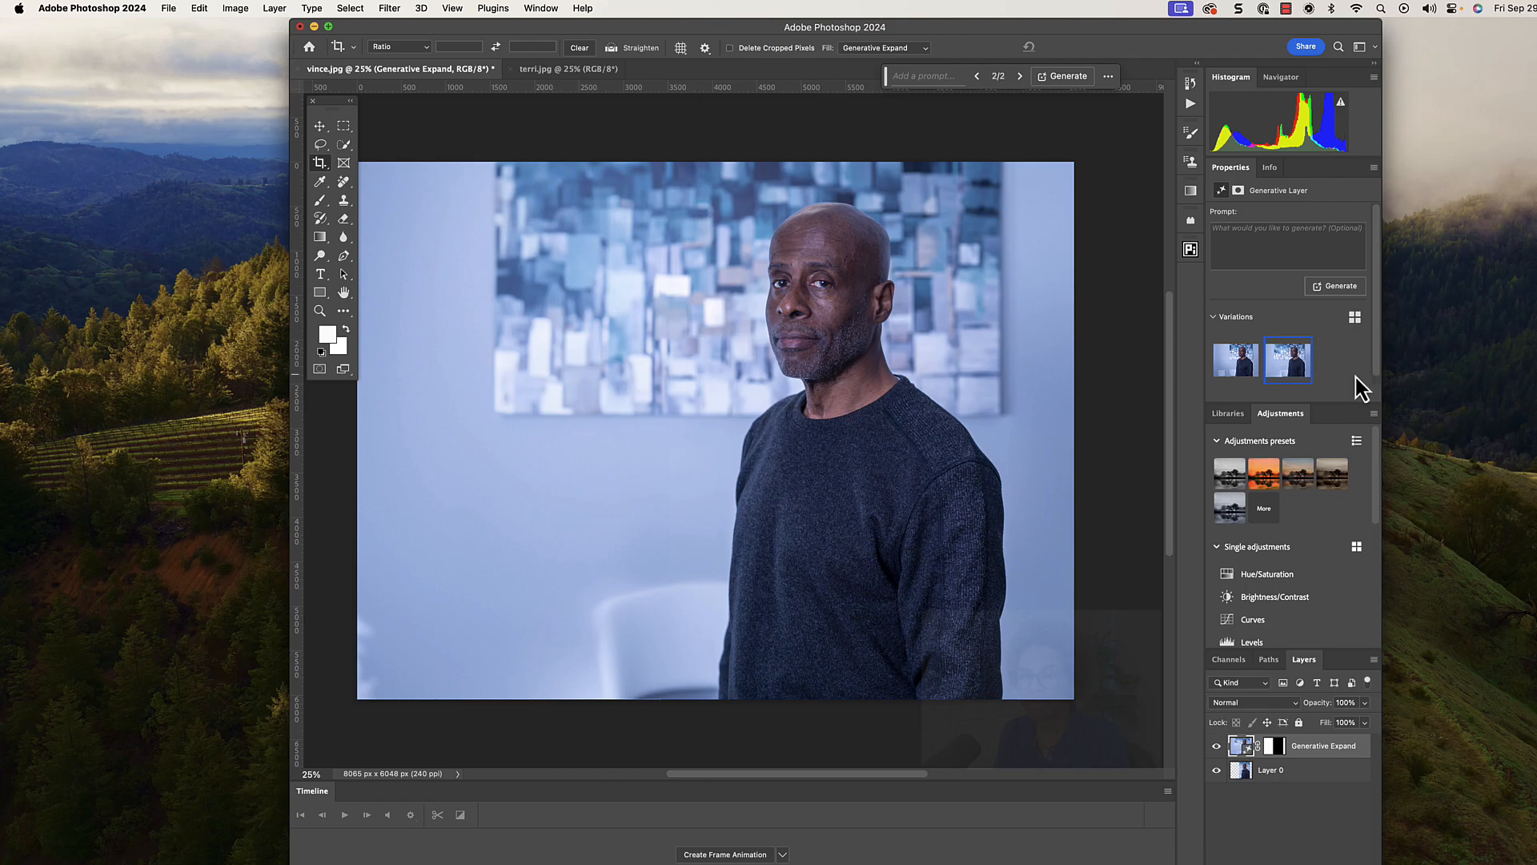
click(1251, 376)
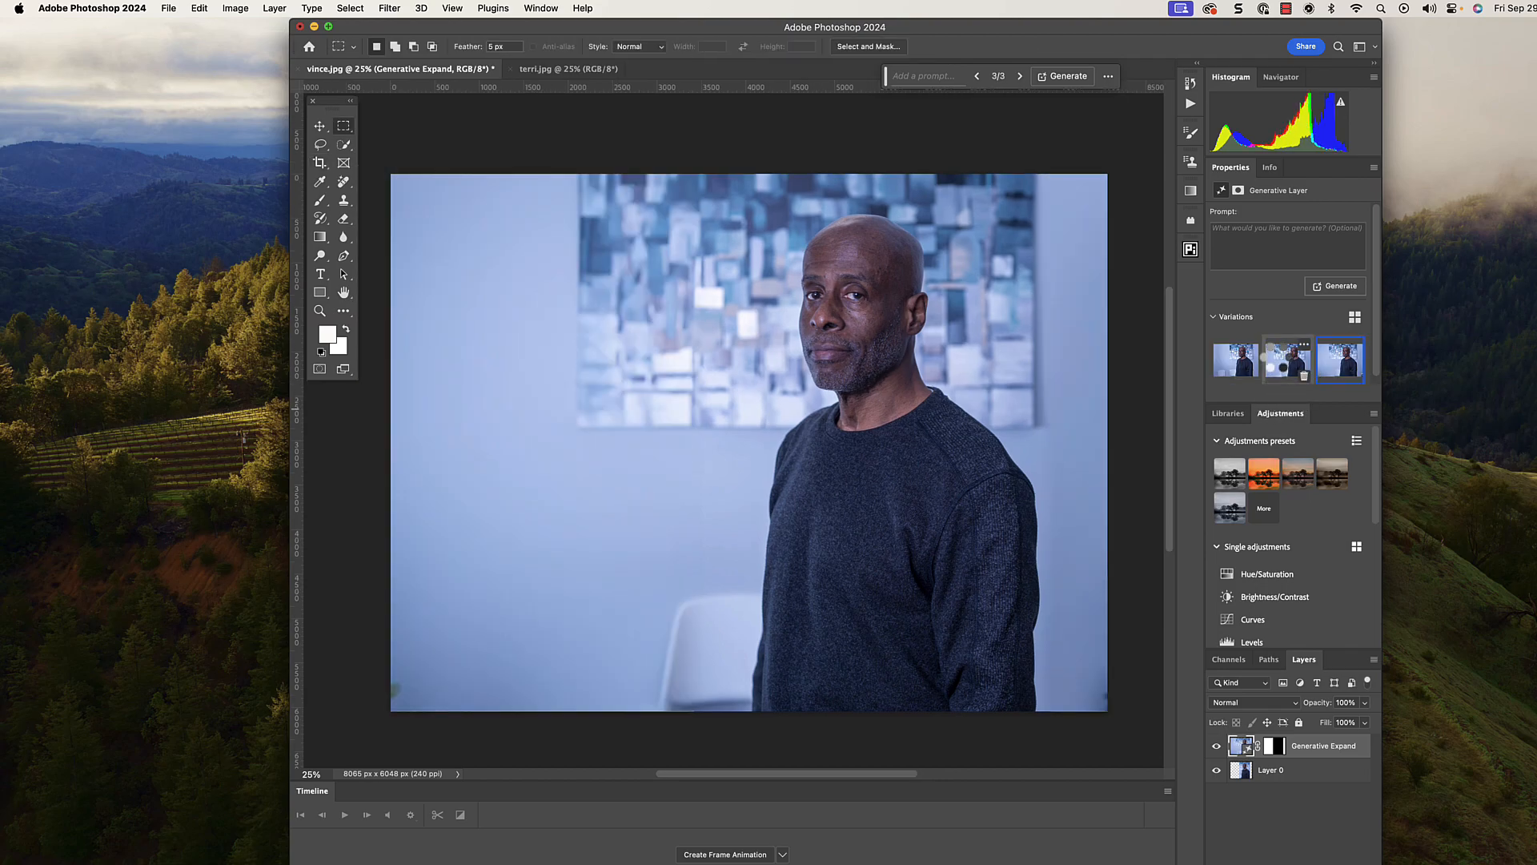
click(1278, 367)
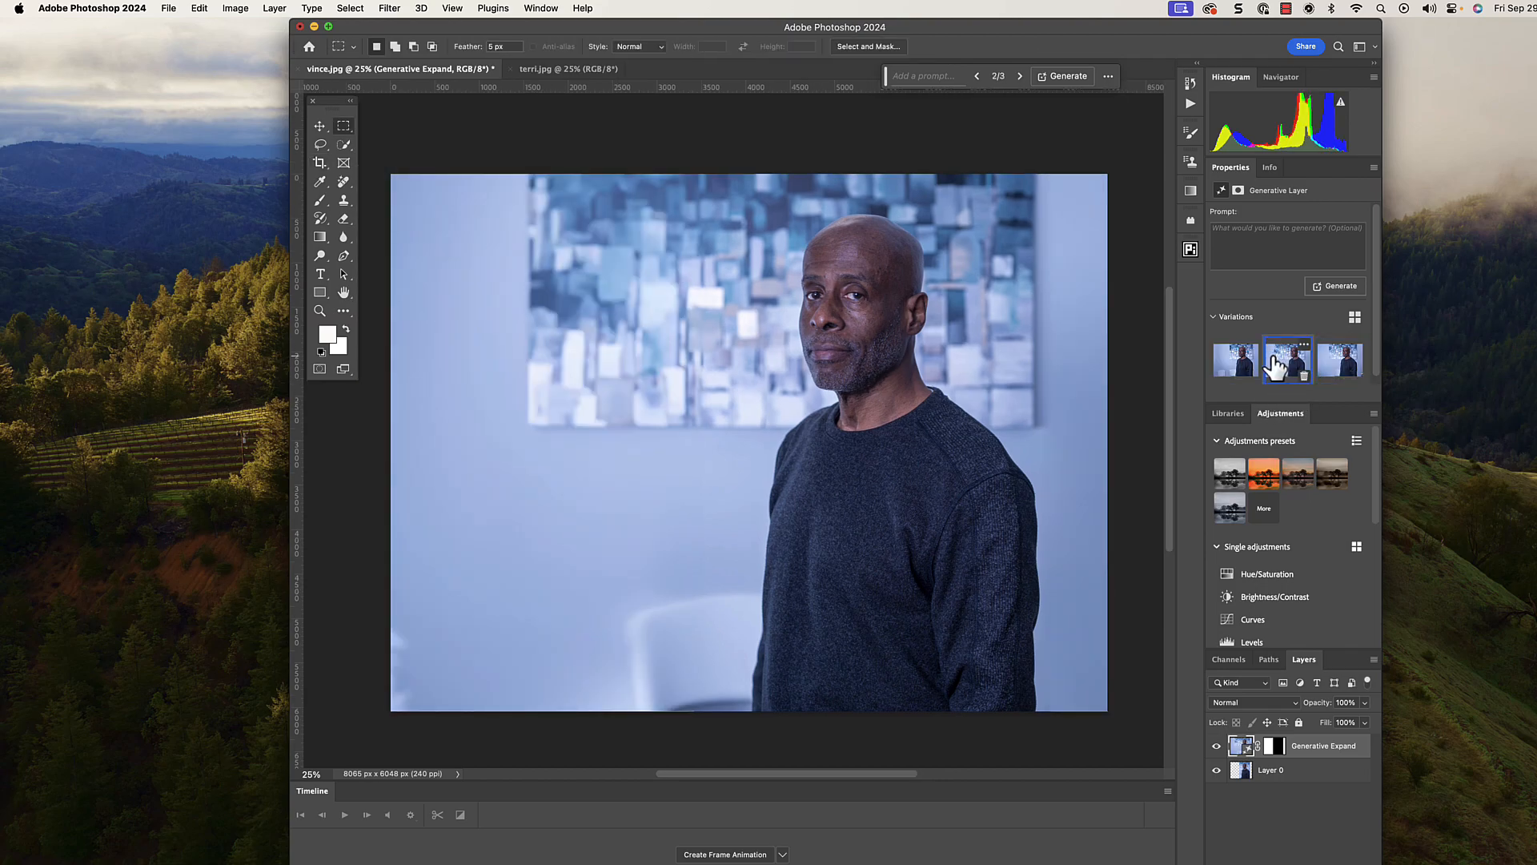
click(1355, 374)
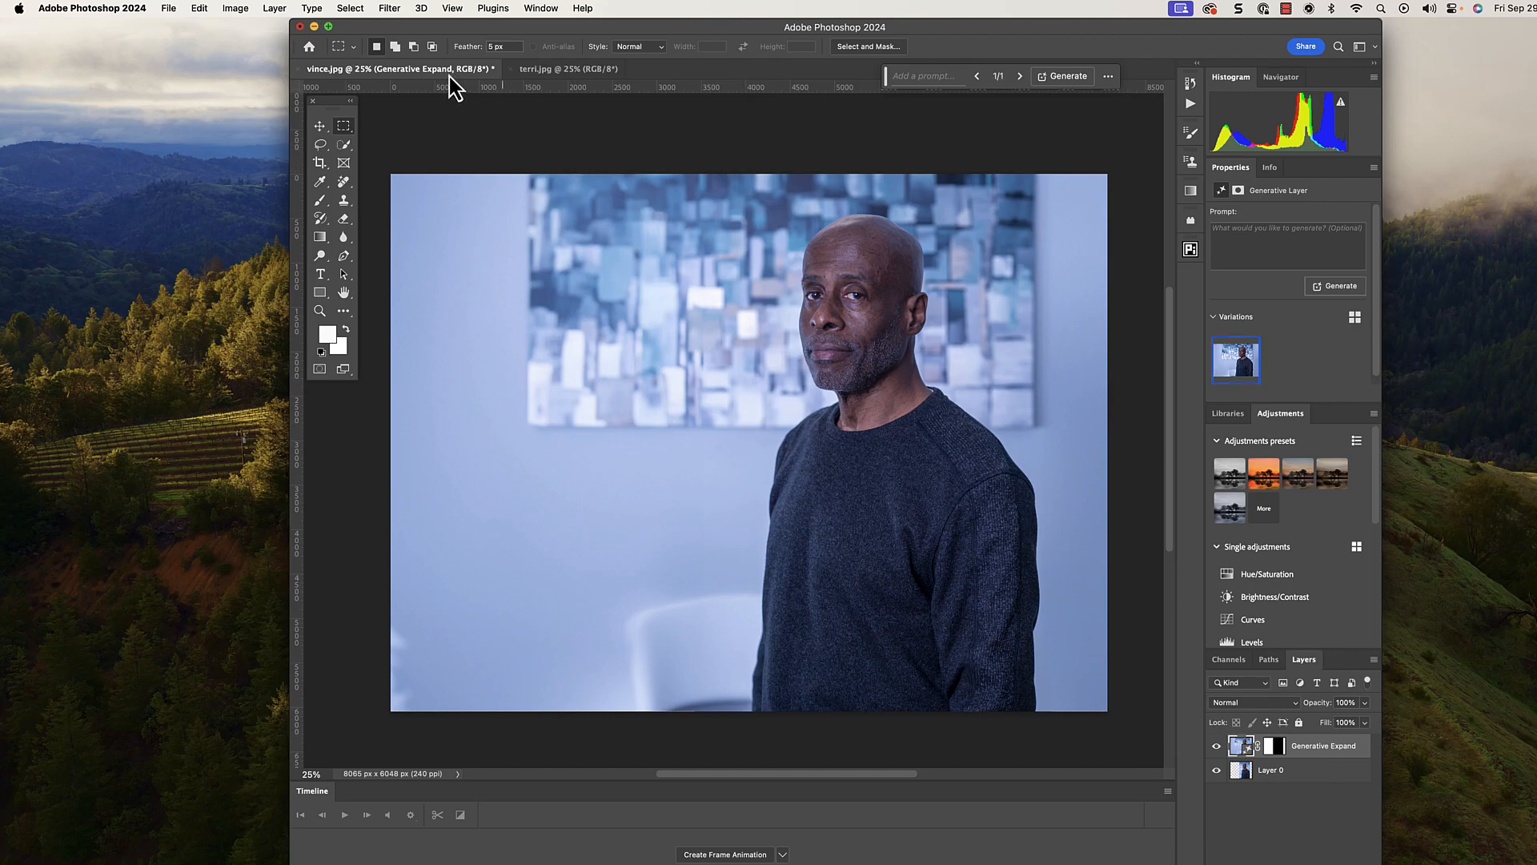
Select the seated woman in terri.jpg with Select Subject and move her cutout into vince.jpg, beside the man.
click(585, 71)
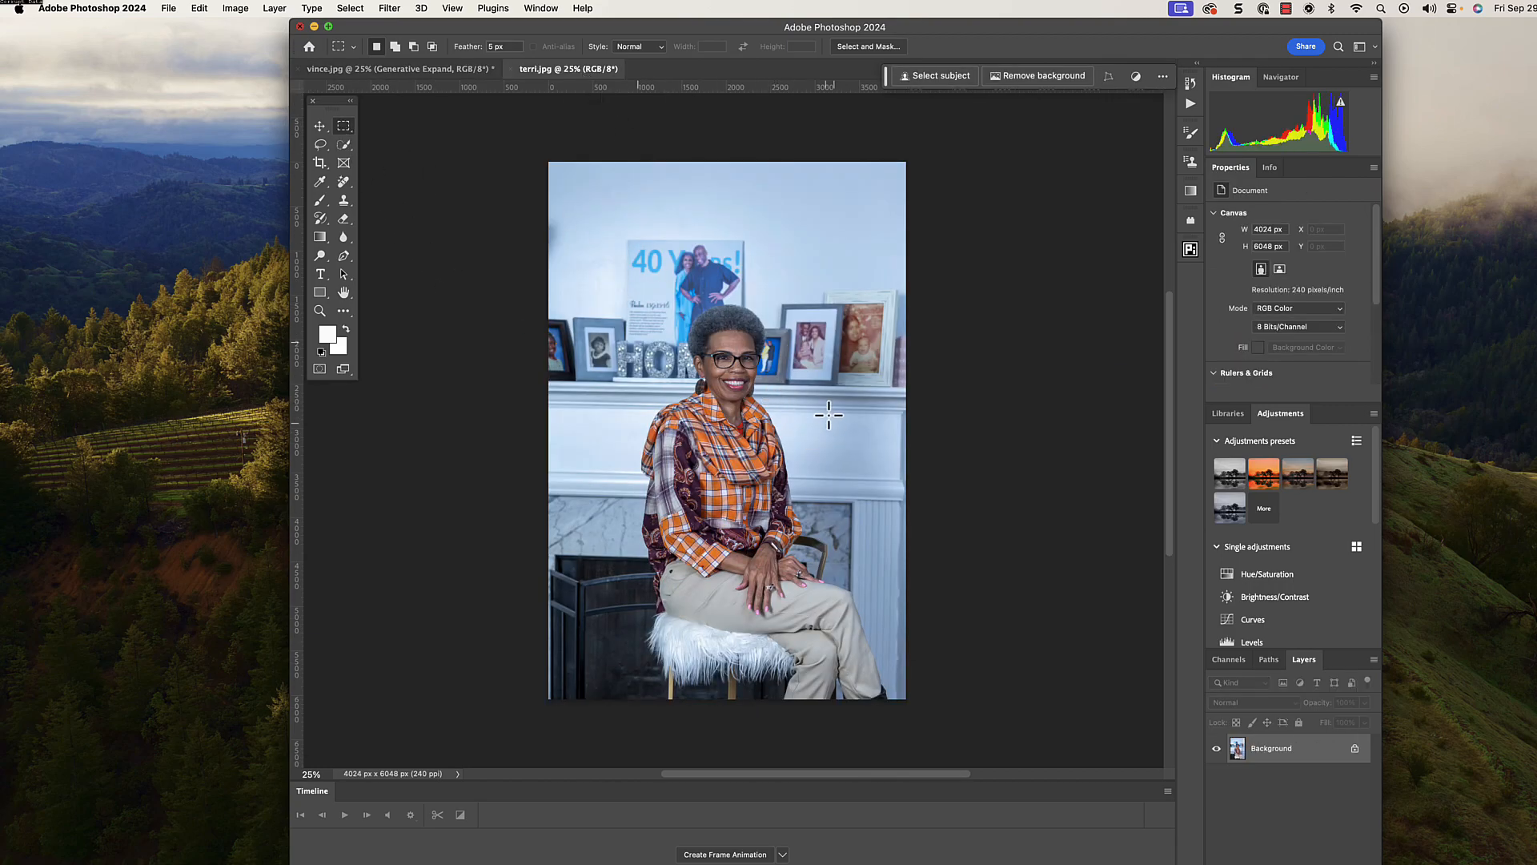
click(948, 74)
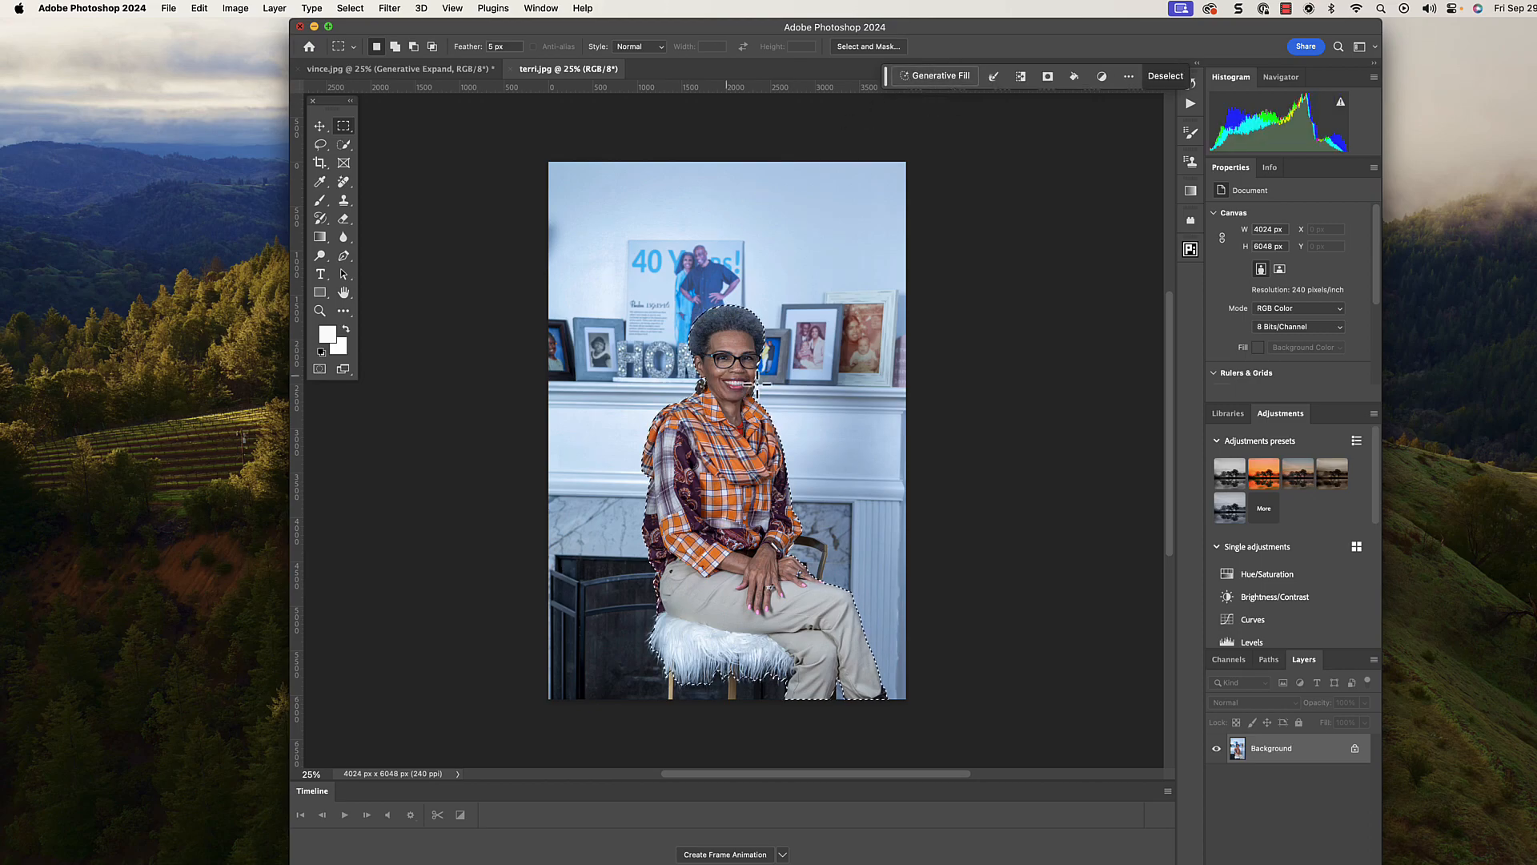
click(320, 128)
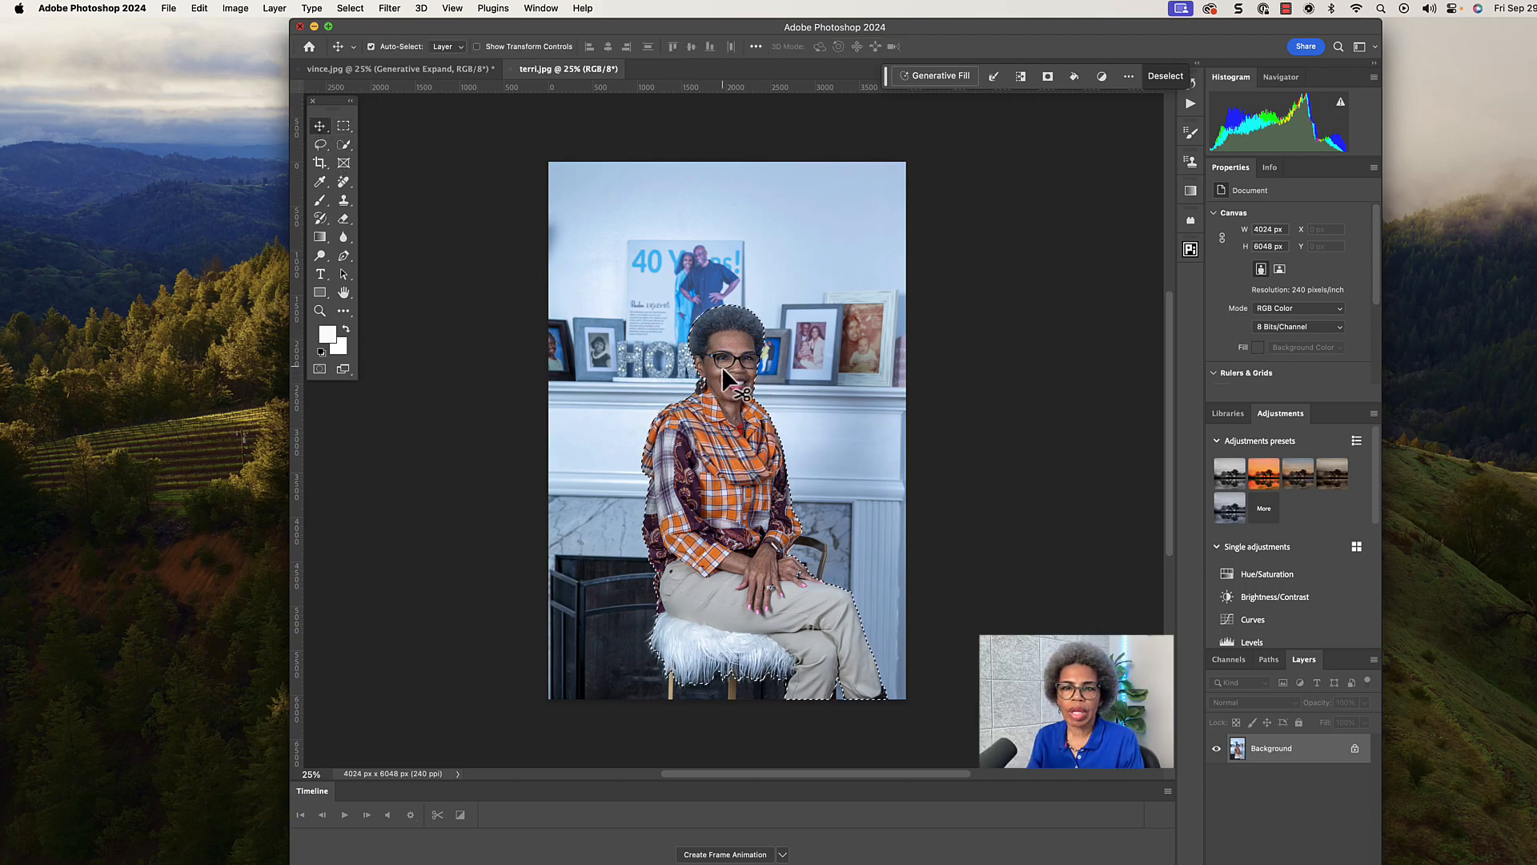
drag(733, 368, 504, 115)
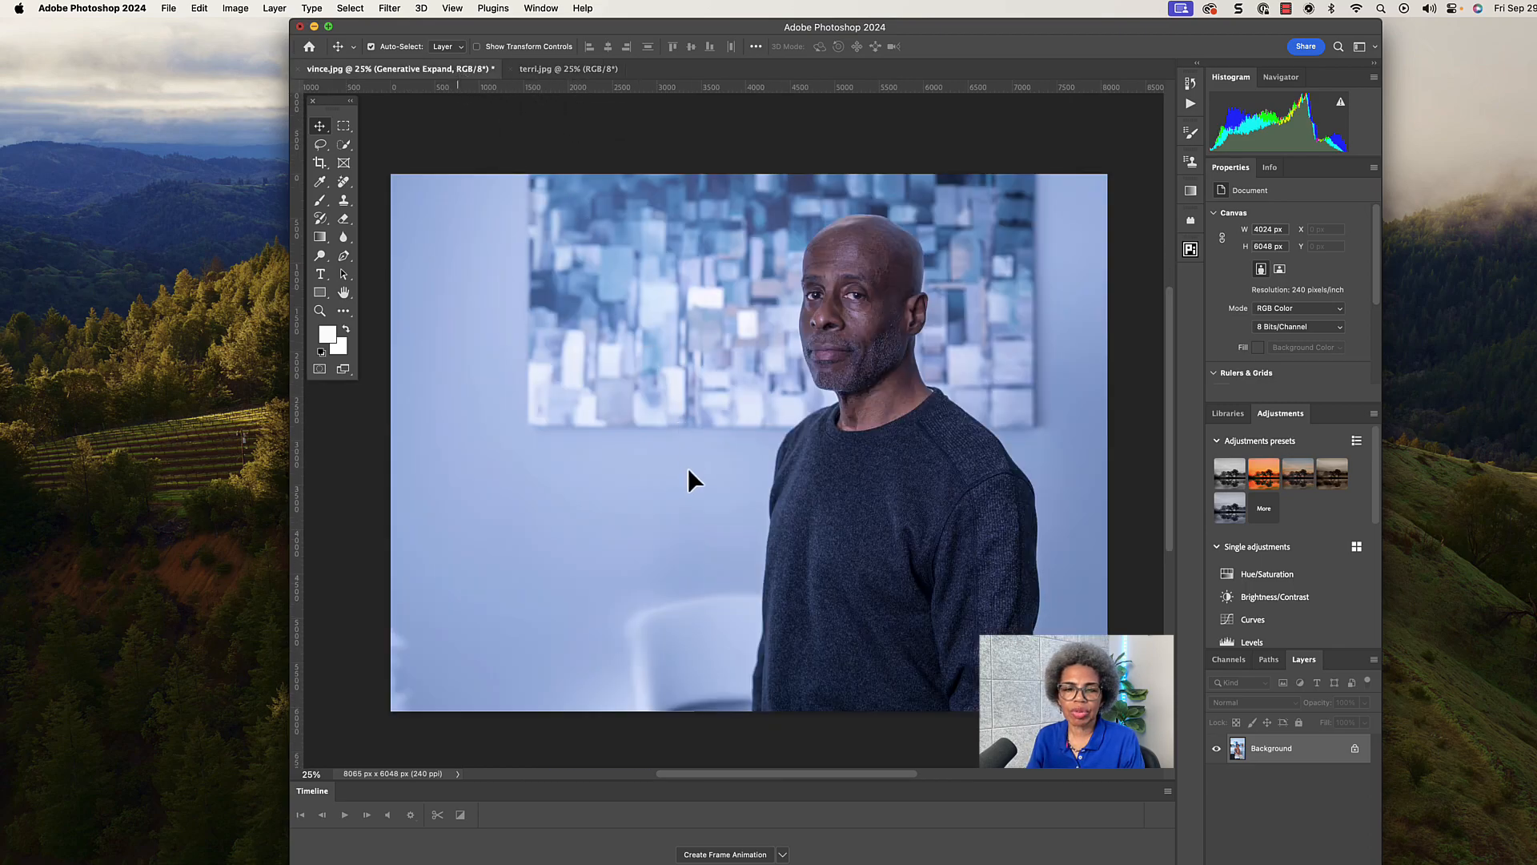
drag(687, 469, 685, 469)
drag(679, 544, 703, 545)
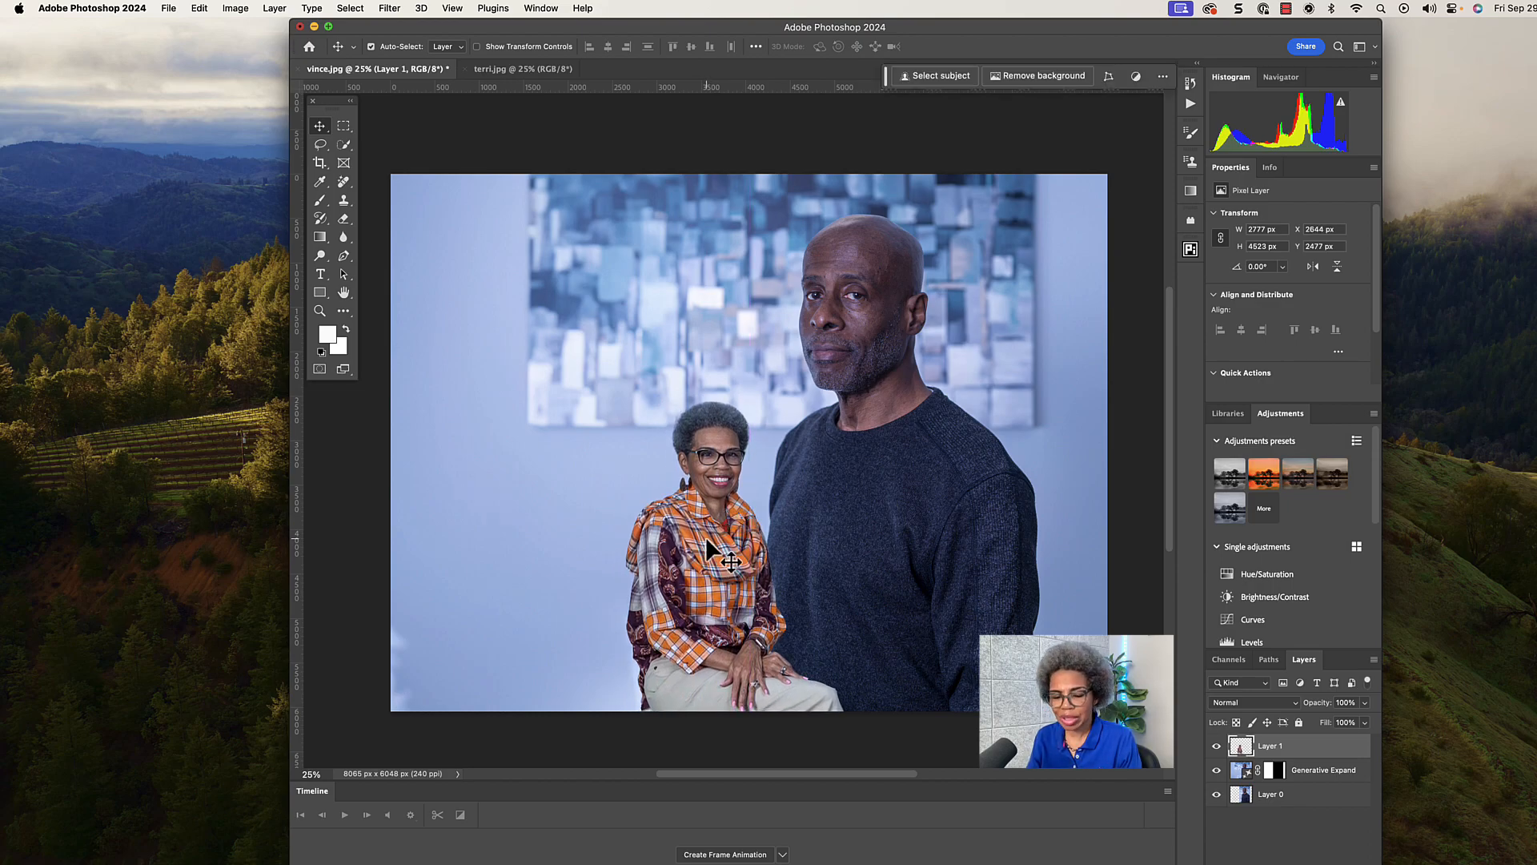
Scale the woman's layer to about 196% with Free Transform and position her close beside the man at matching head size.
key(super)
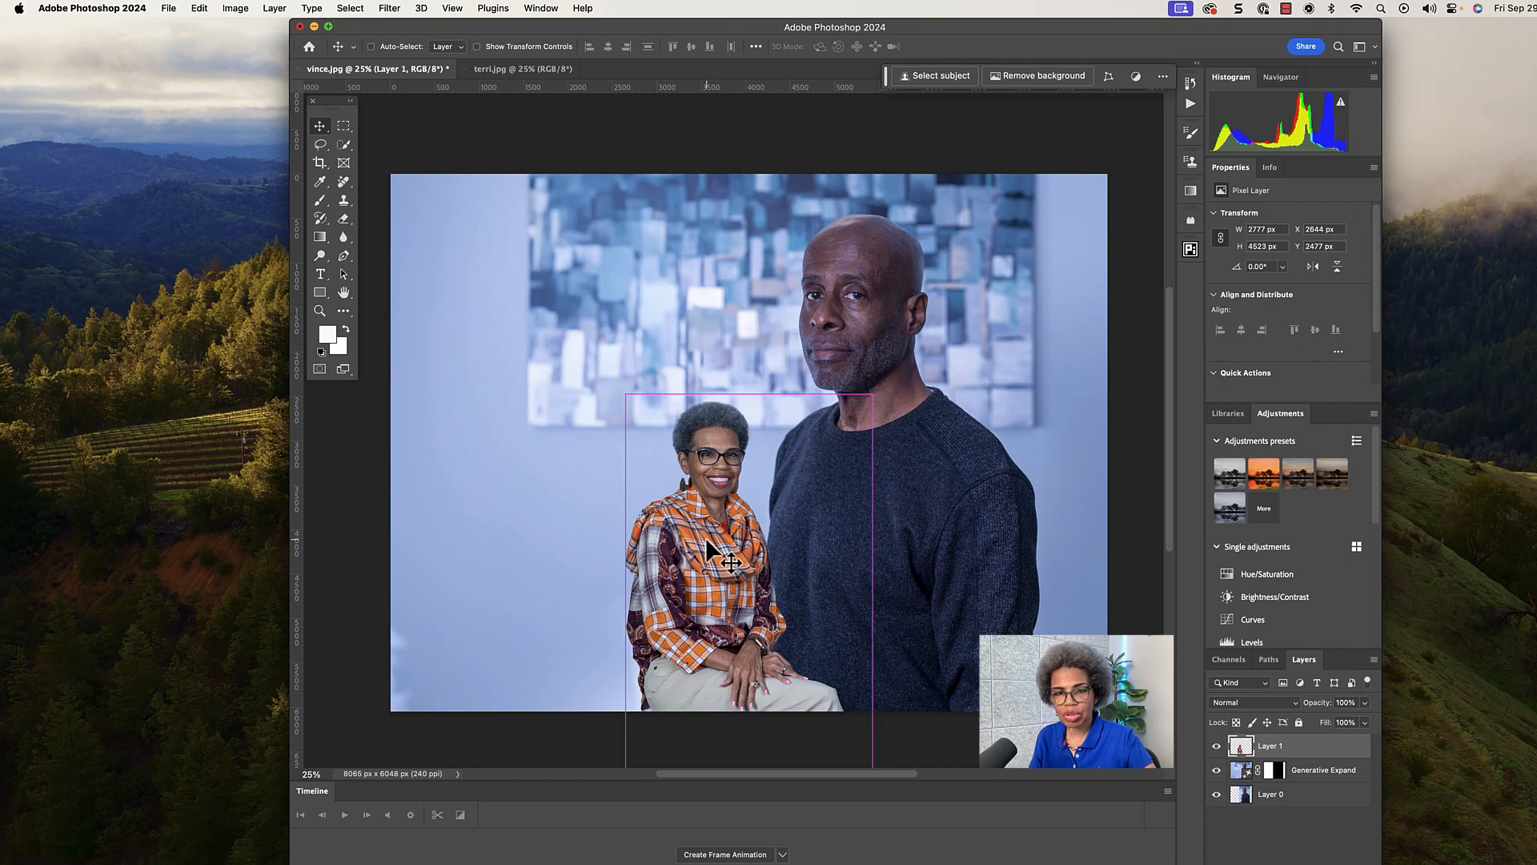
key(super+t)
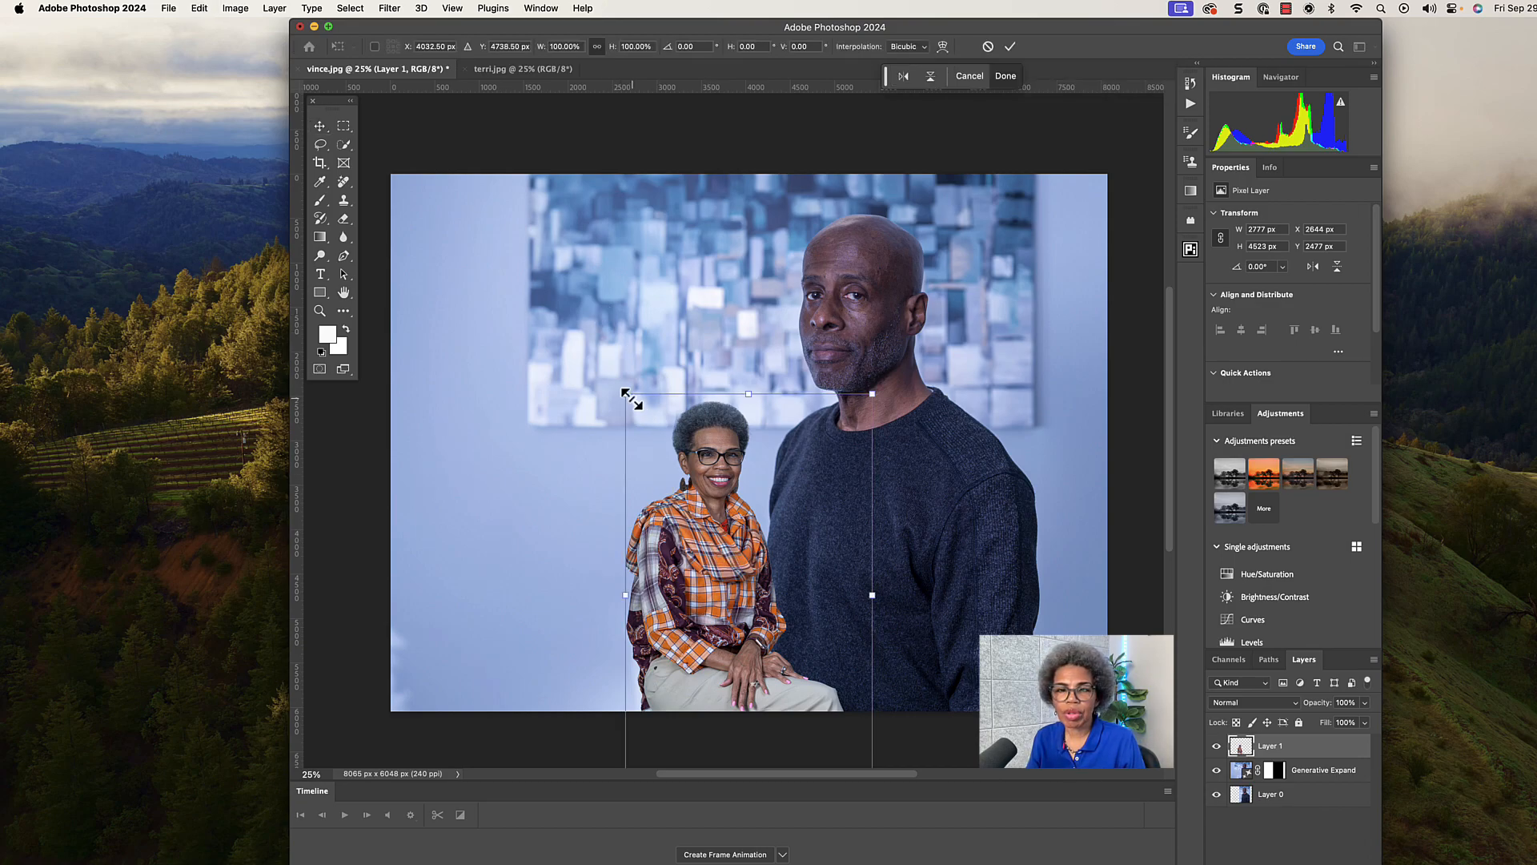
drag(629, 397, 485, 236)
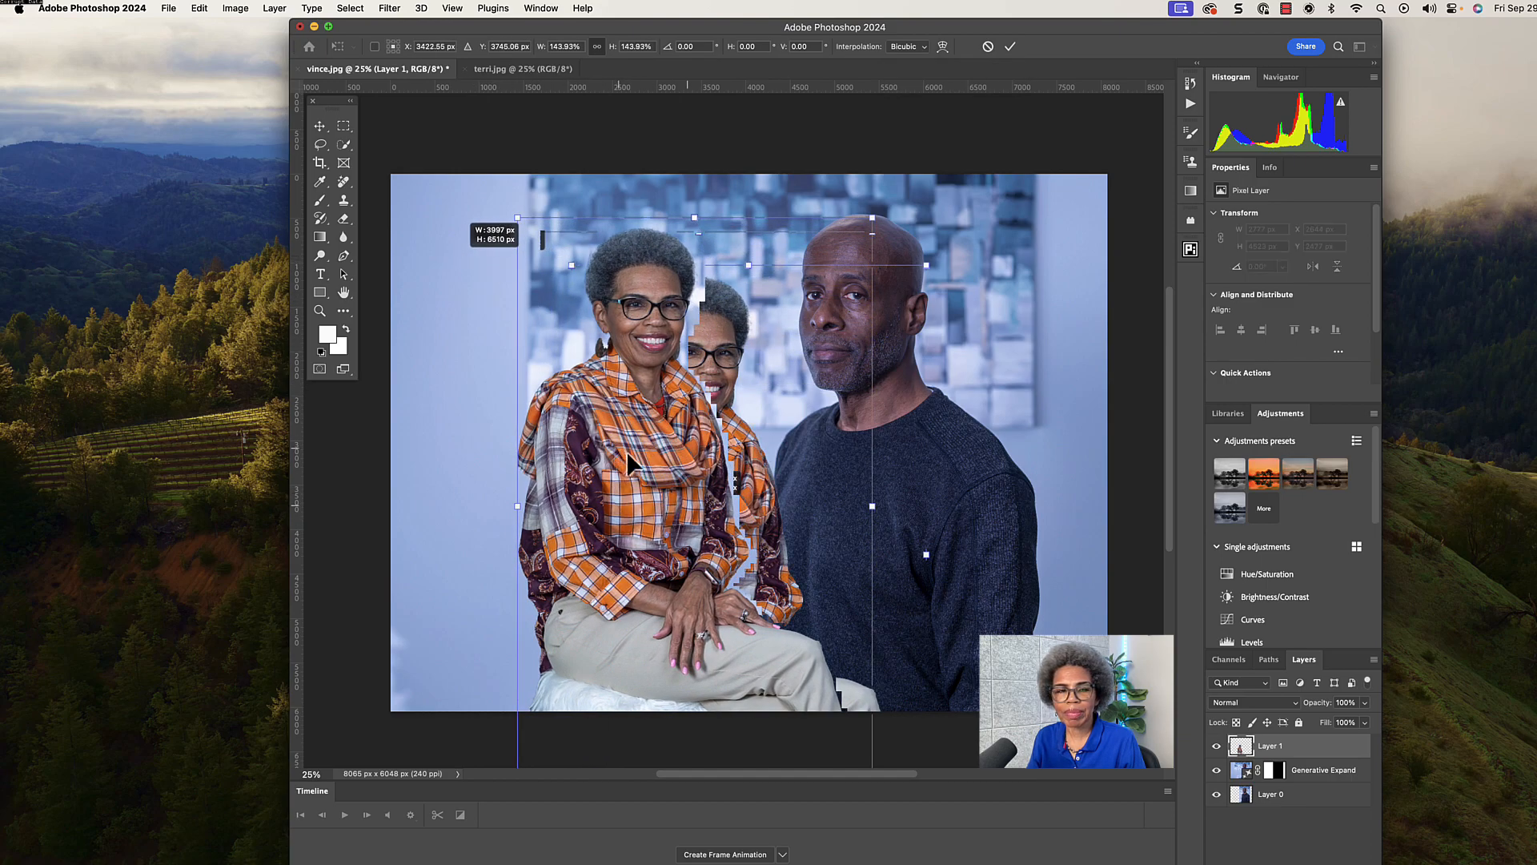
drag(633, 457, 648, 376)
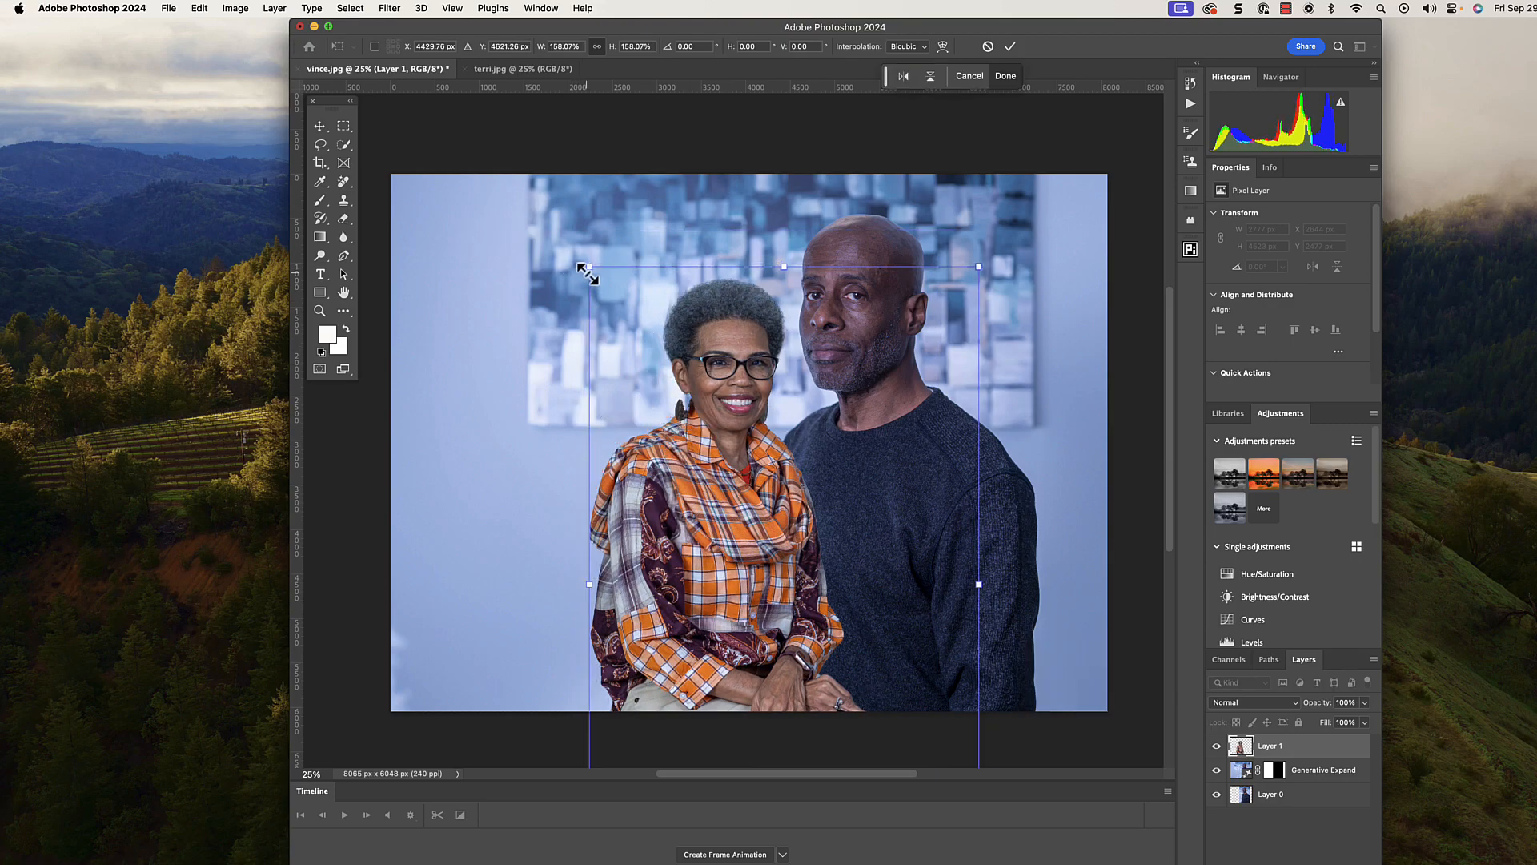
drag(587, 269, 479, 191)
drag(607, 392, 617, 325)
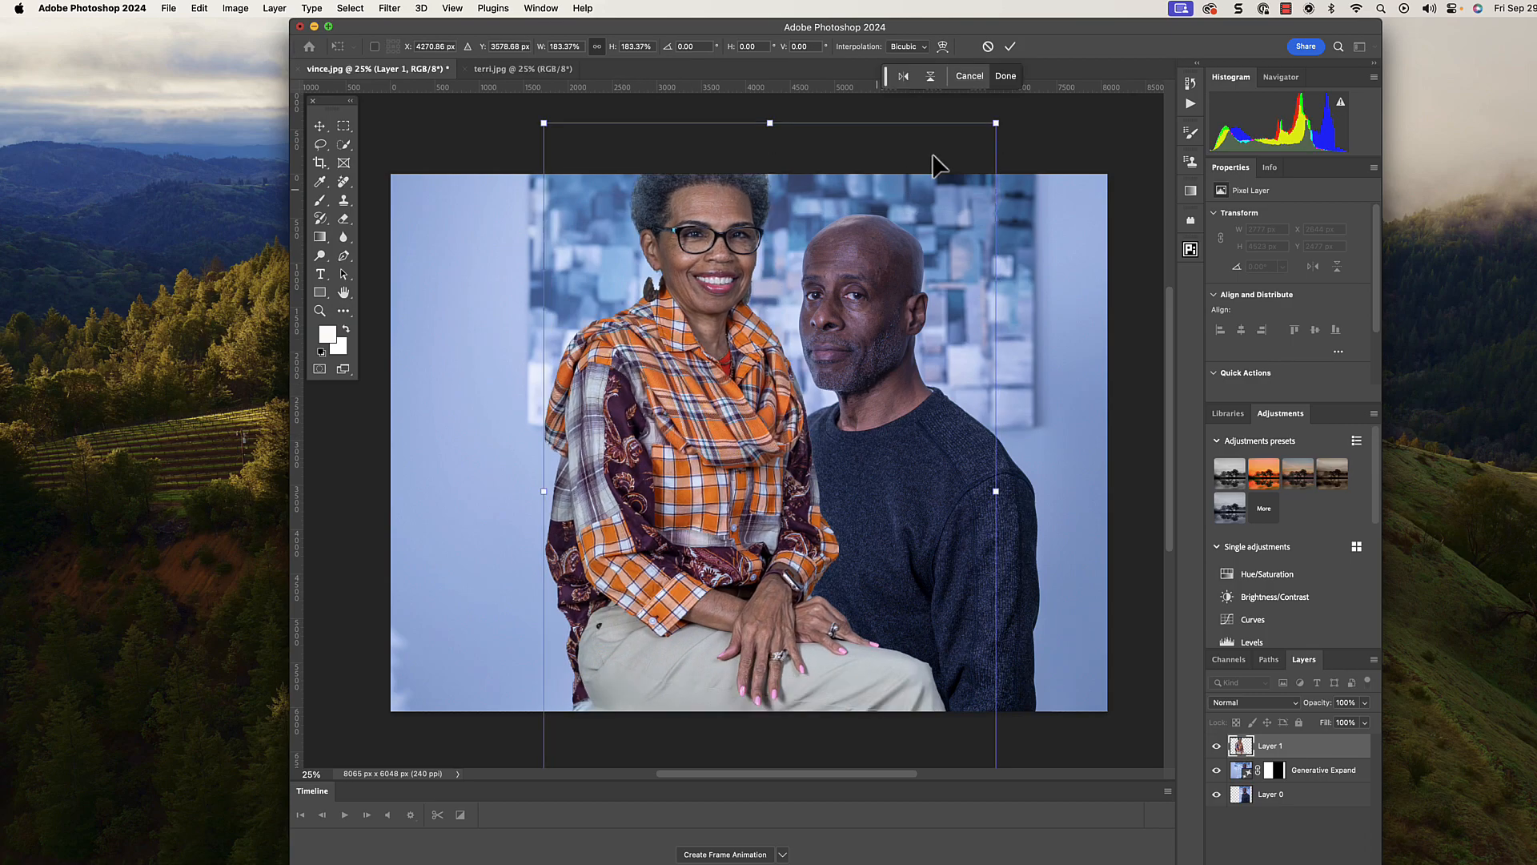
drag(543, 123, 516, 78)
drag(647, 291, 709, 372)
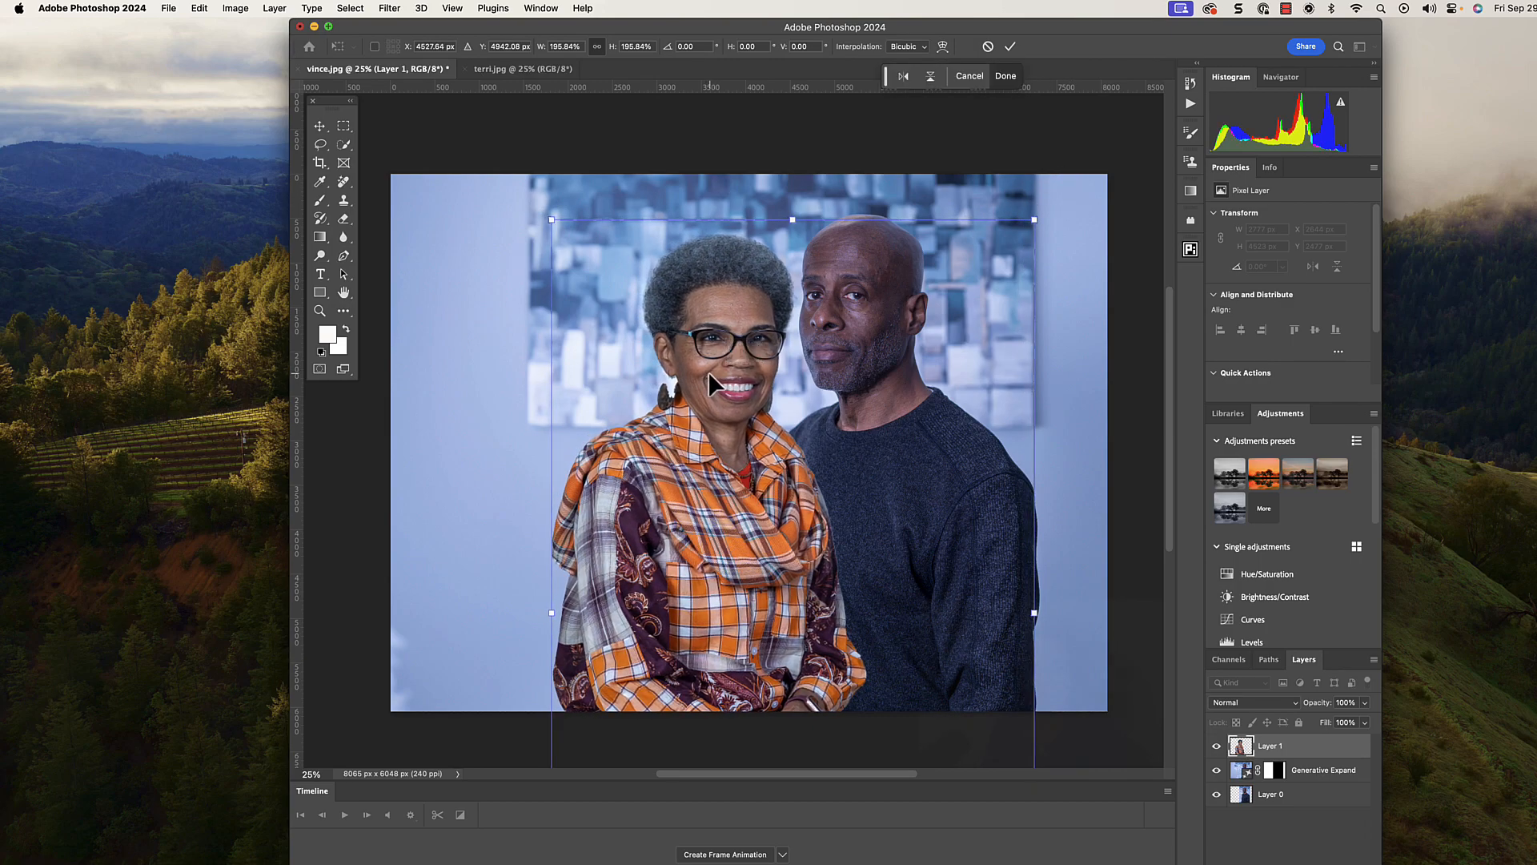
click(1010, 48)
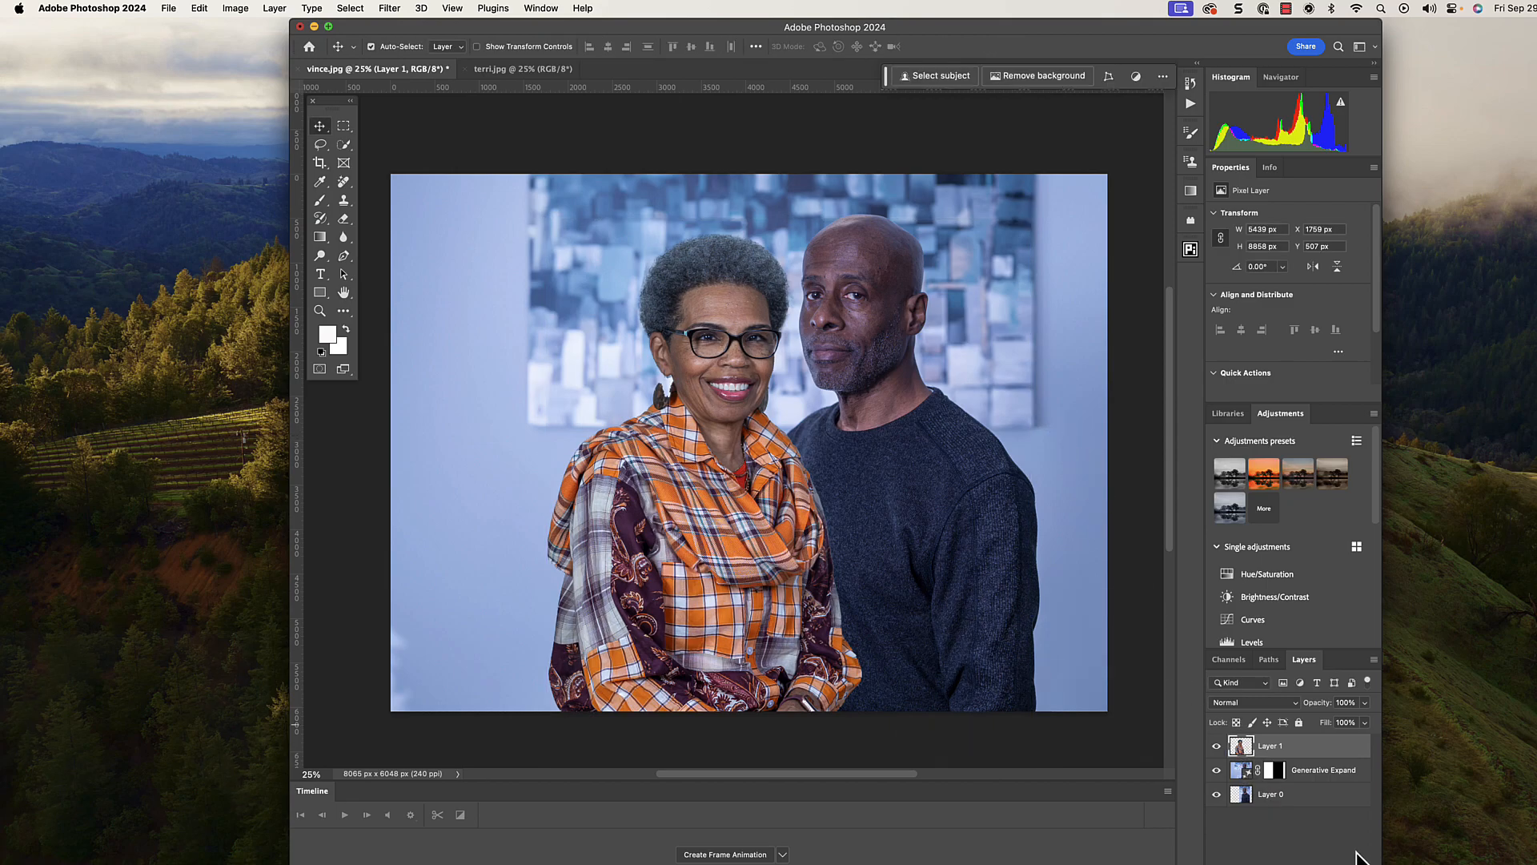
drag(927, 636, 922, 631)
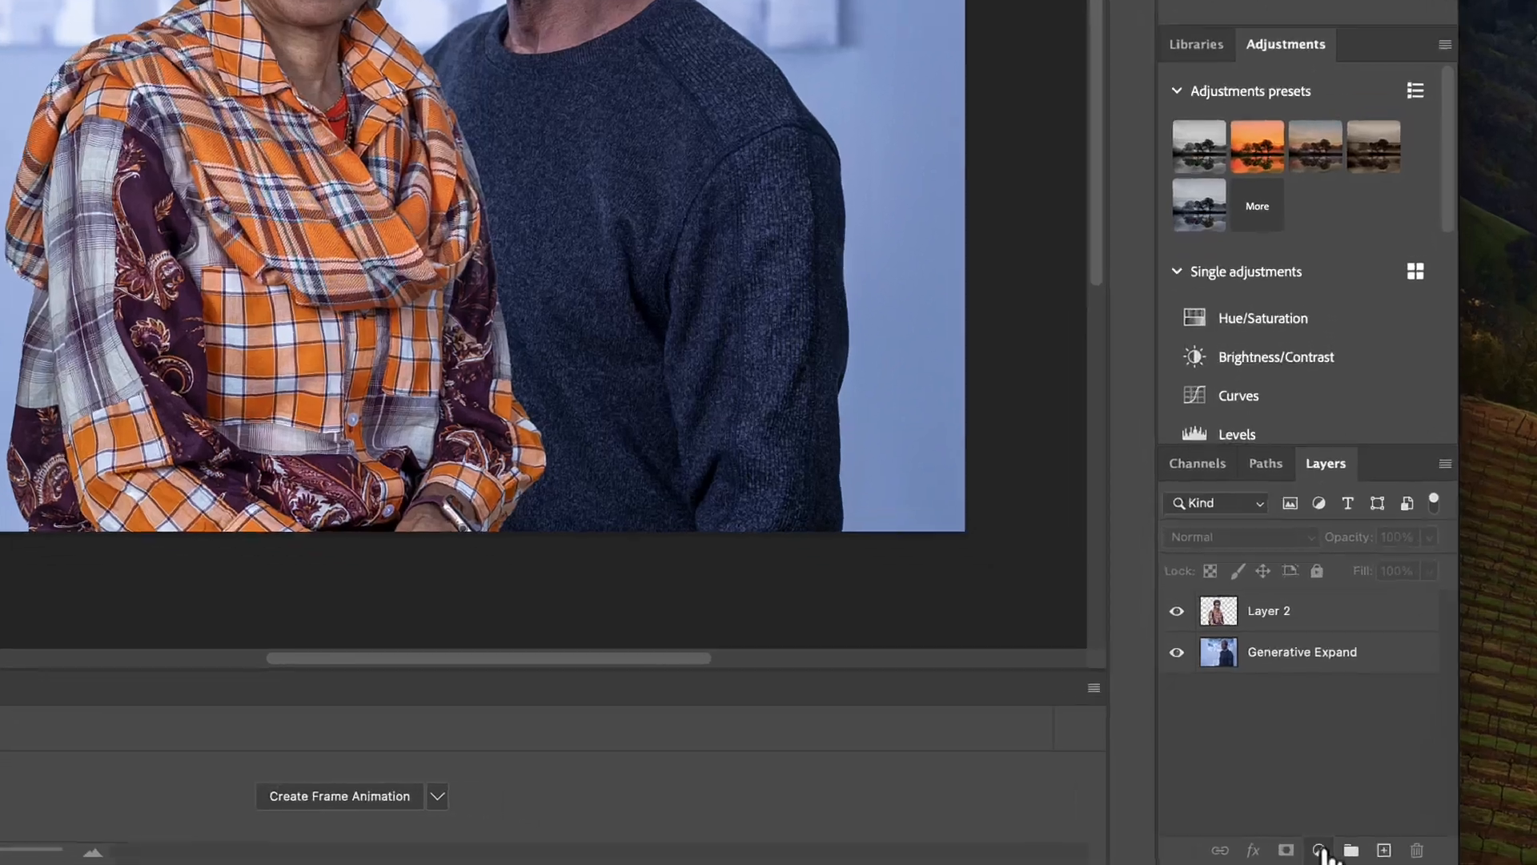
Add a Curves adjustment layer above Layer 2 and move its black and white input points slightly inward.
click(1268, 858)
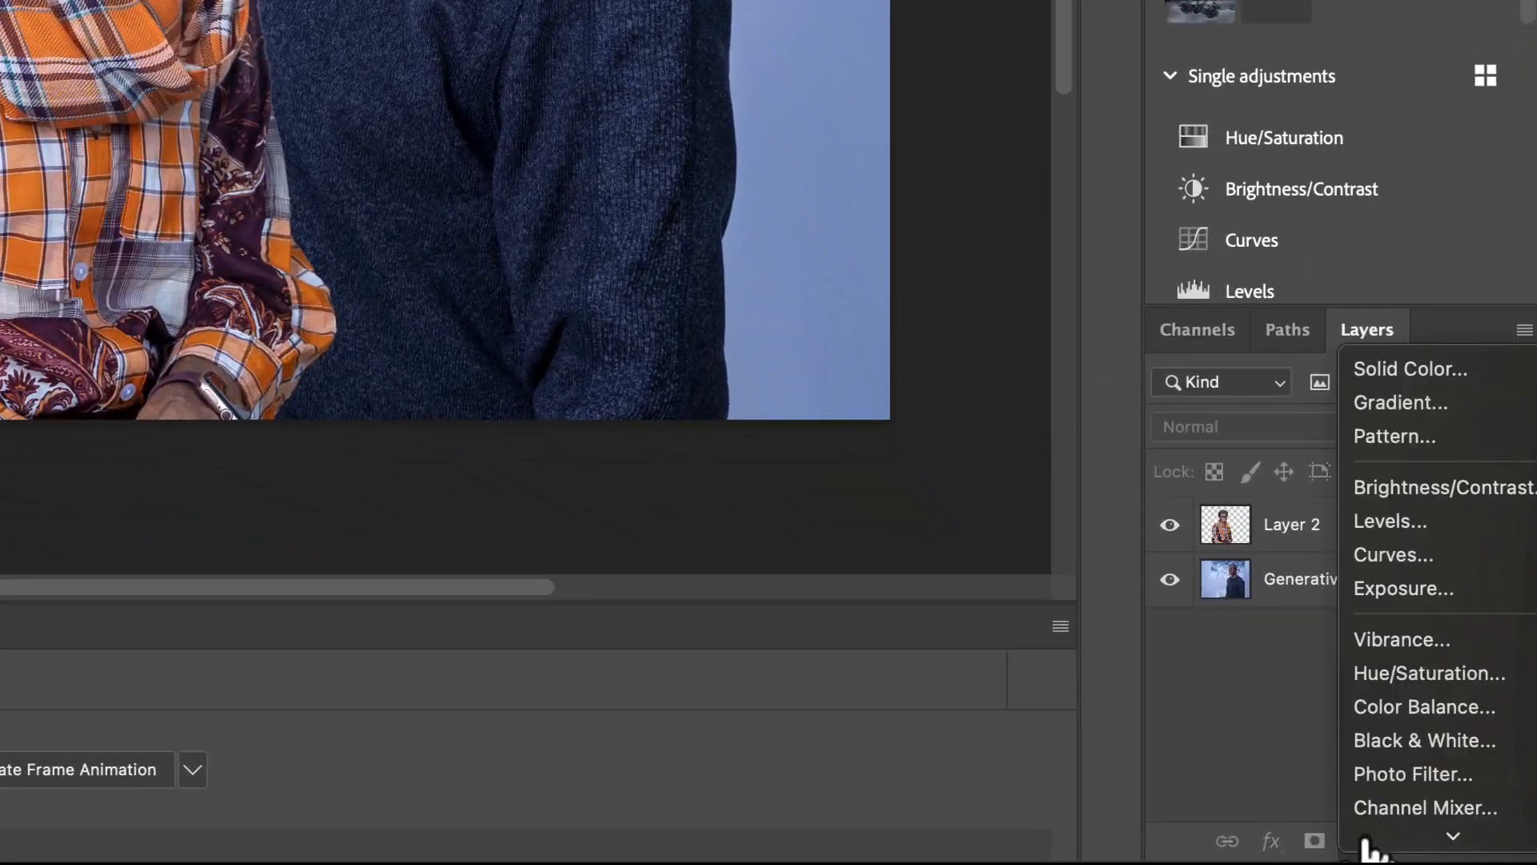
click(1374, 490)
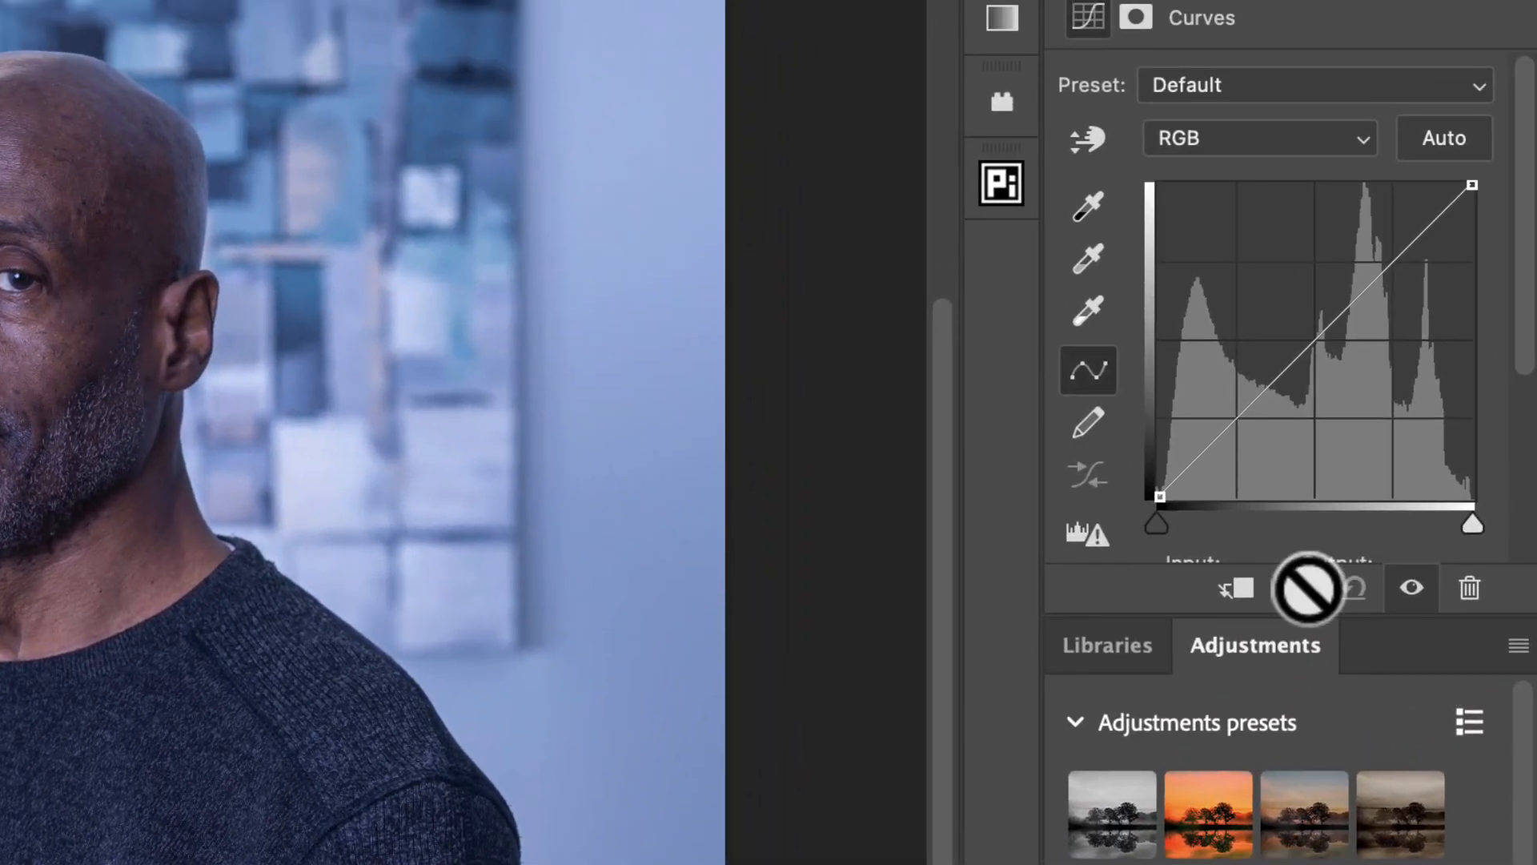
drag(1158, 524, 1163, 524)
drag(1475, 532, 1469, 532)
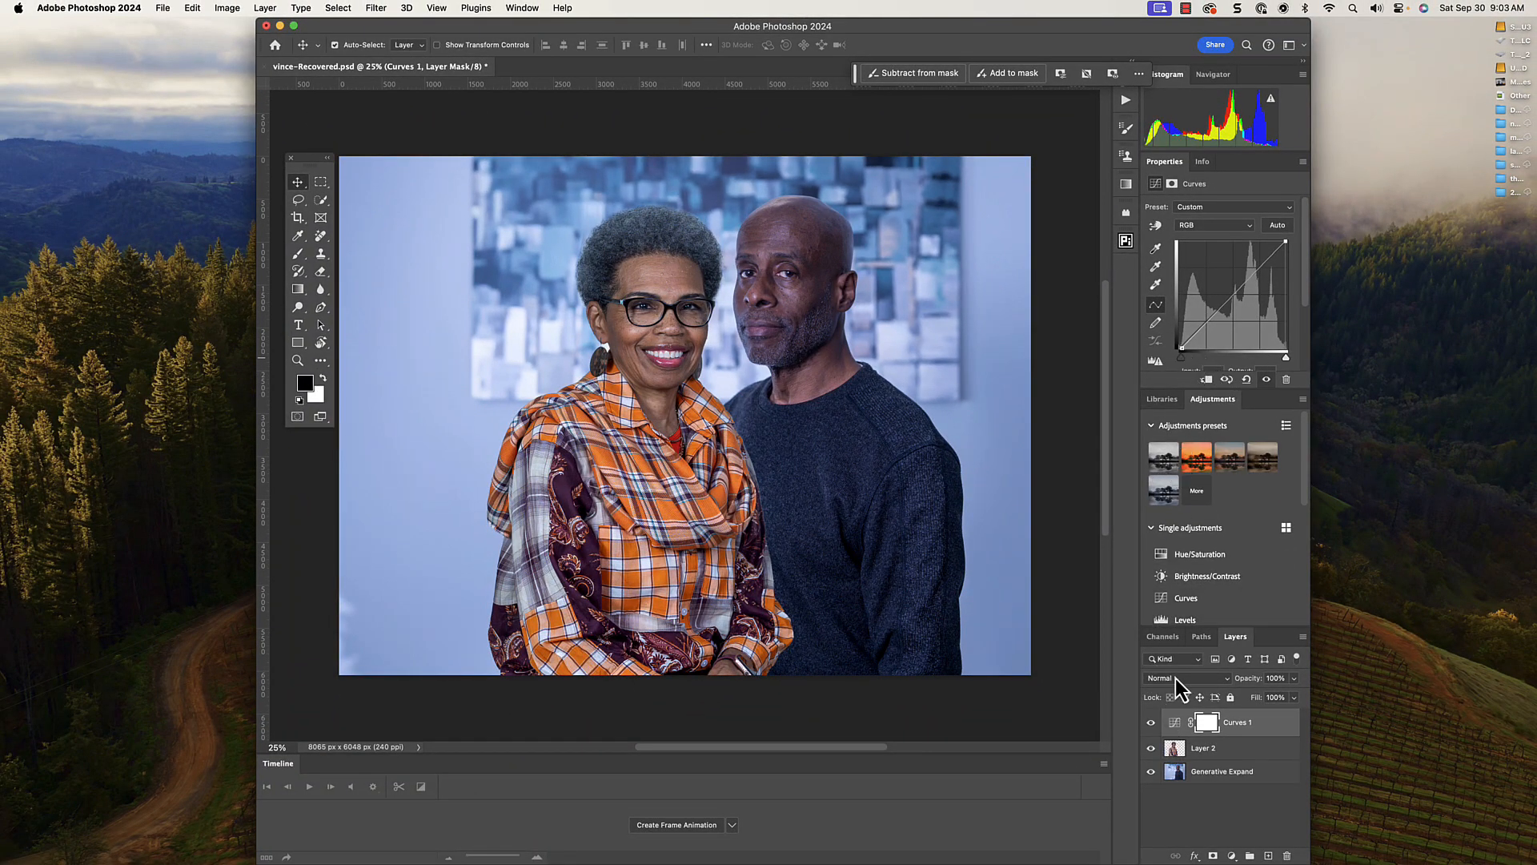
Set the Curves layer's blend mode to Luminosity and compare the image with the layer hidden and shown.
click(1220, 681)
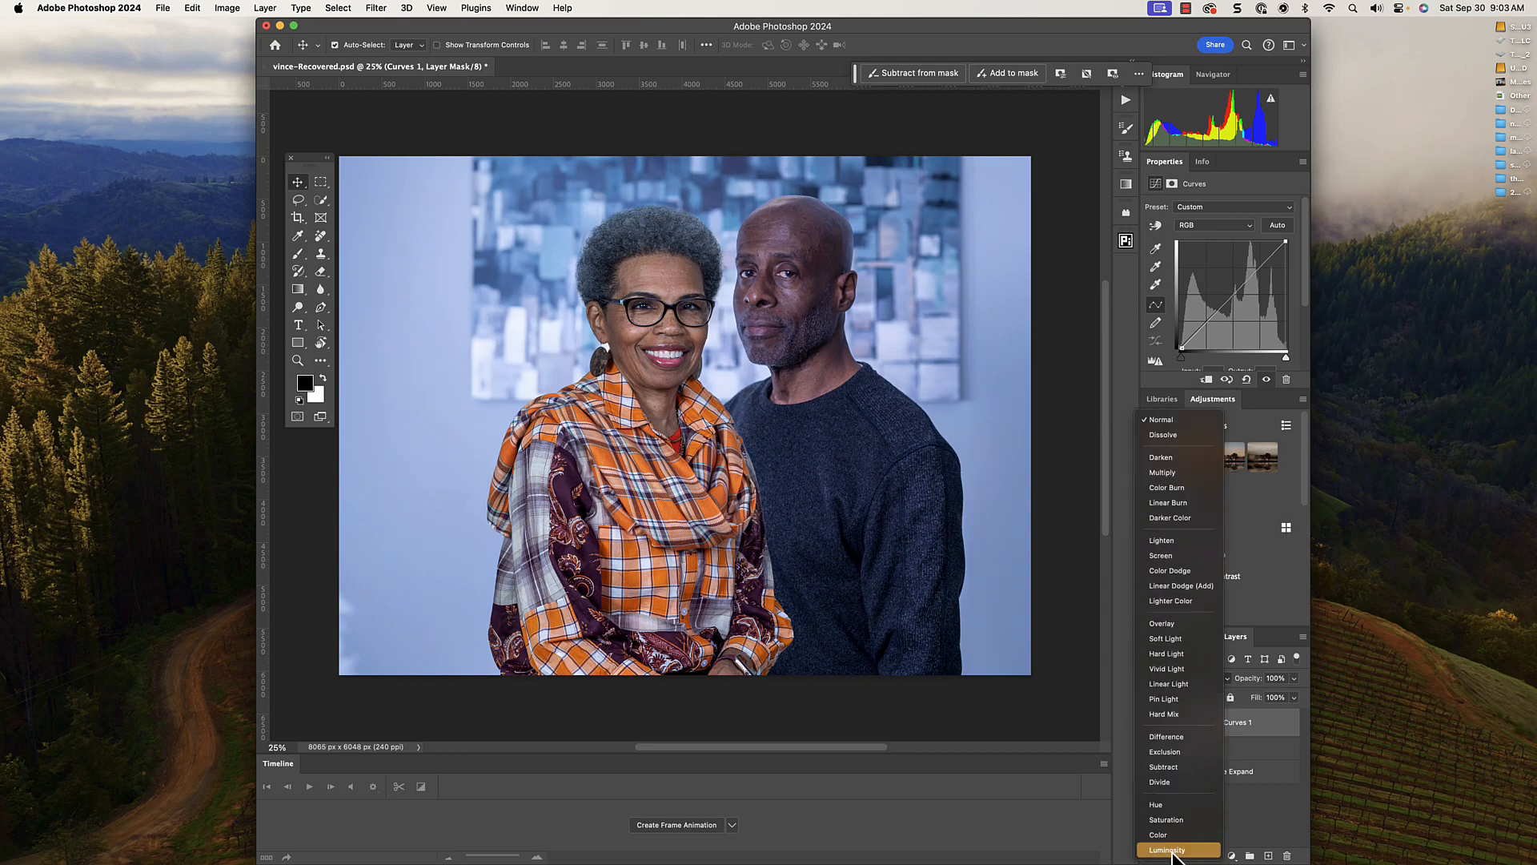
click(1193, 841)
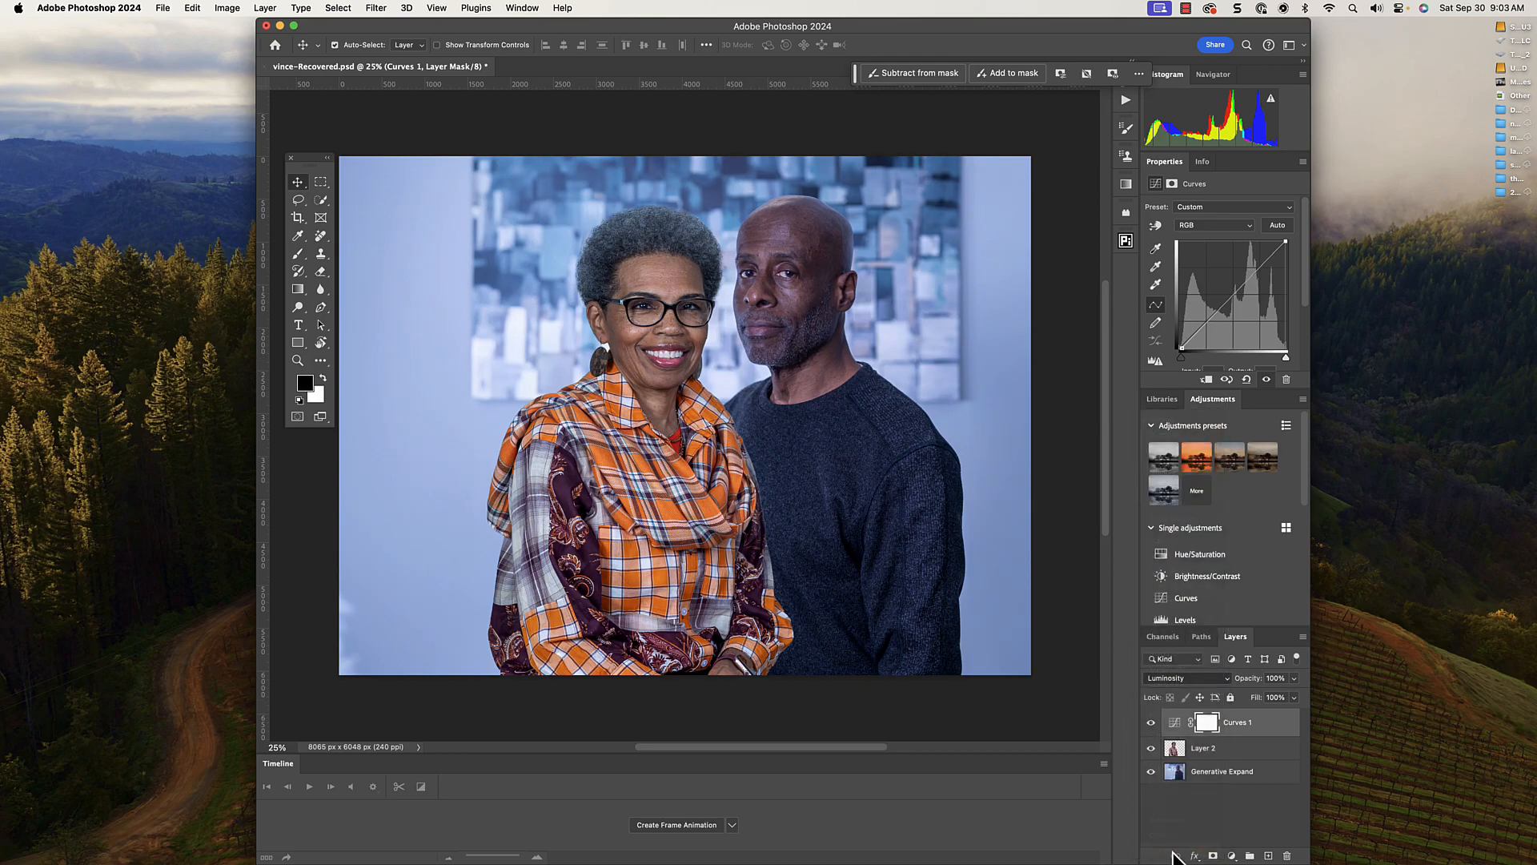
click(1151, 725)
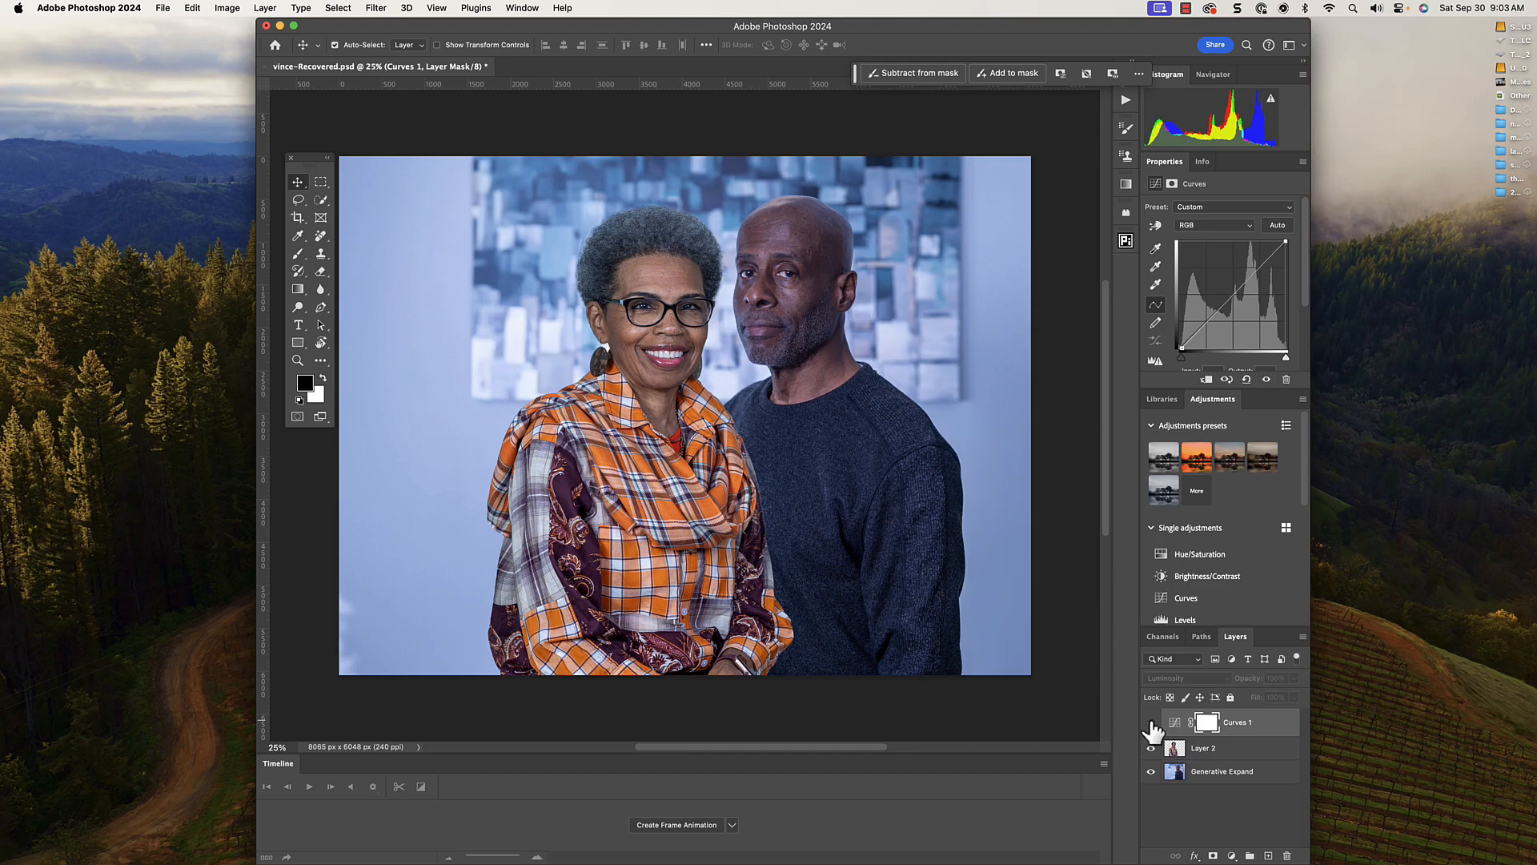
click(1152, 725)
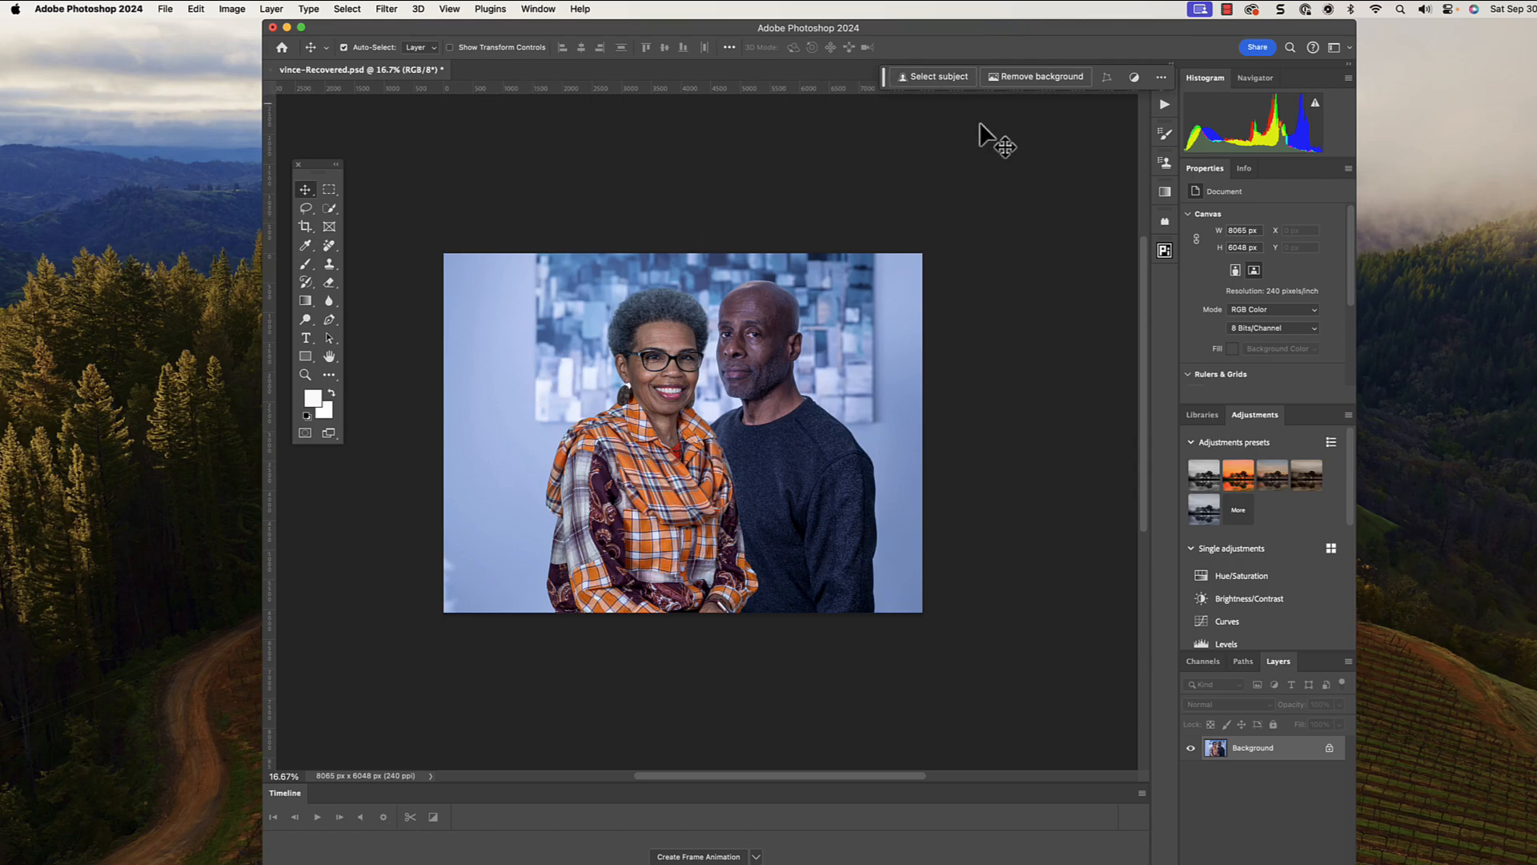
Expand the canvas upward and sideways around the couple to about 9009 × 7024 px with Generative Expand.
click(304, 228)
drag(683, 253, 687, 225)
drag(445, 629, 414, 642)
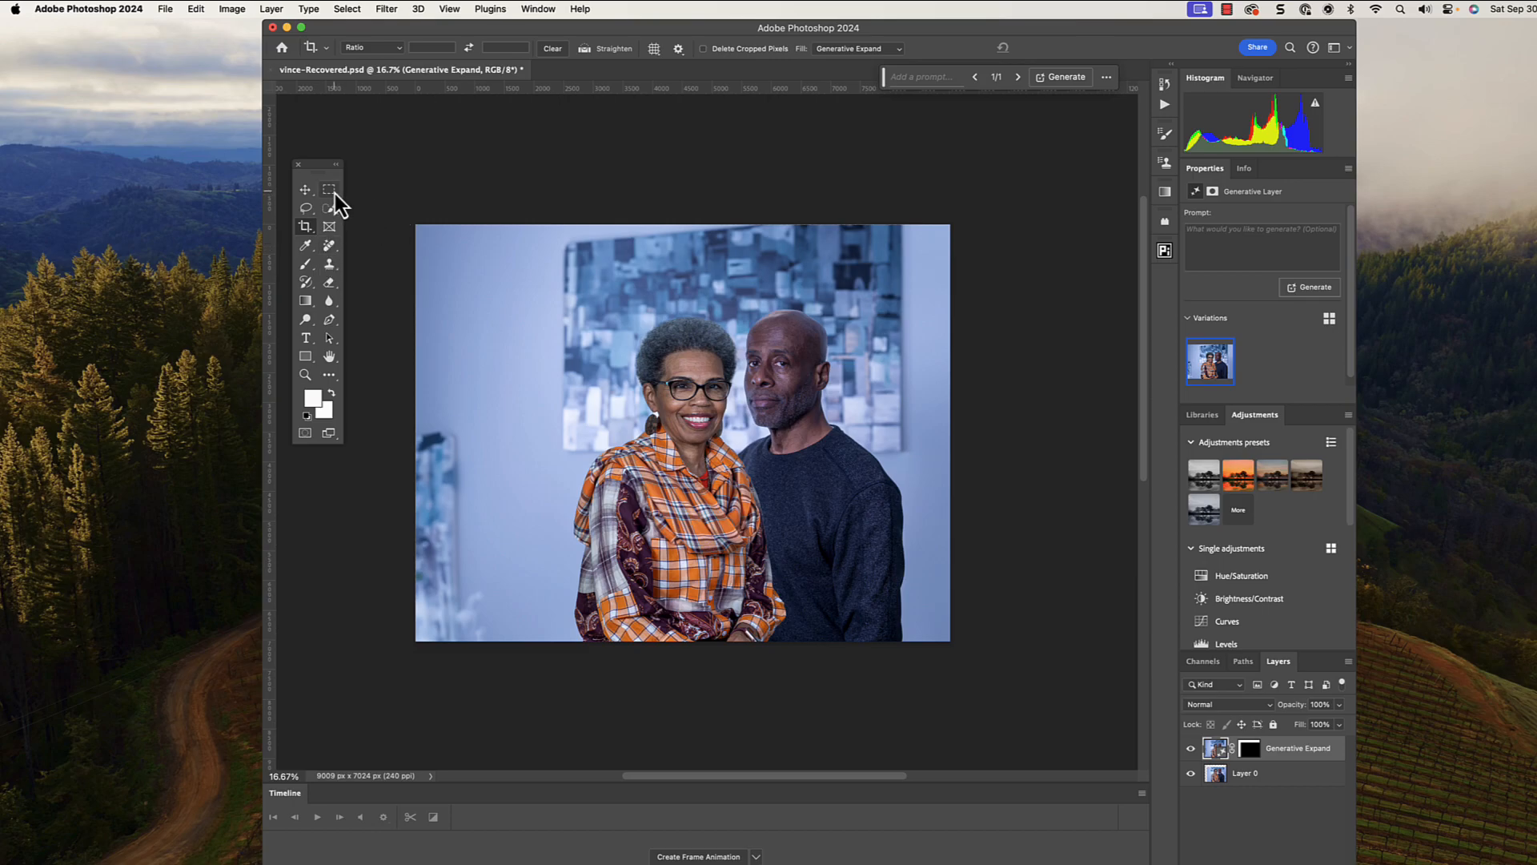
Lasso the blurry object in the image's lower-left corner, replace it with a generated "potted plant", and try the second Generative Expand variation.
click(305, 208)
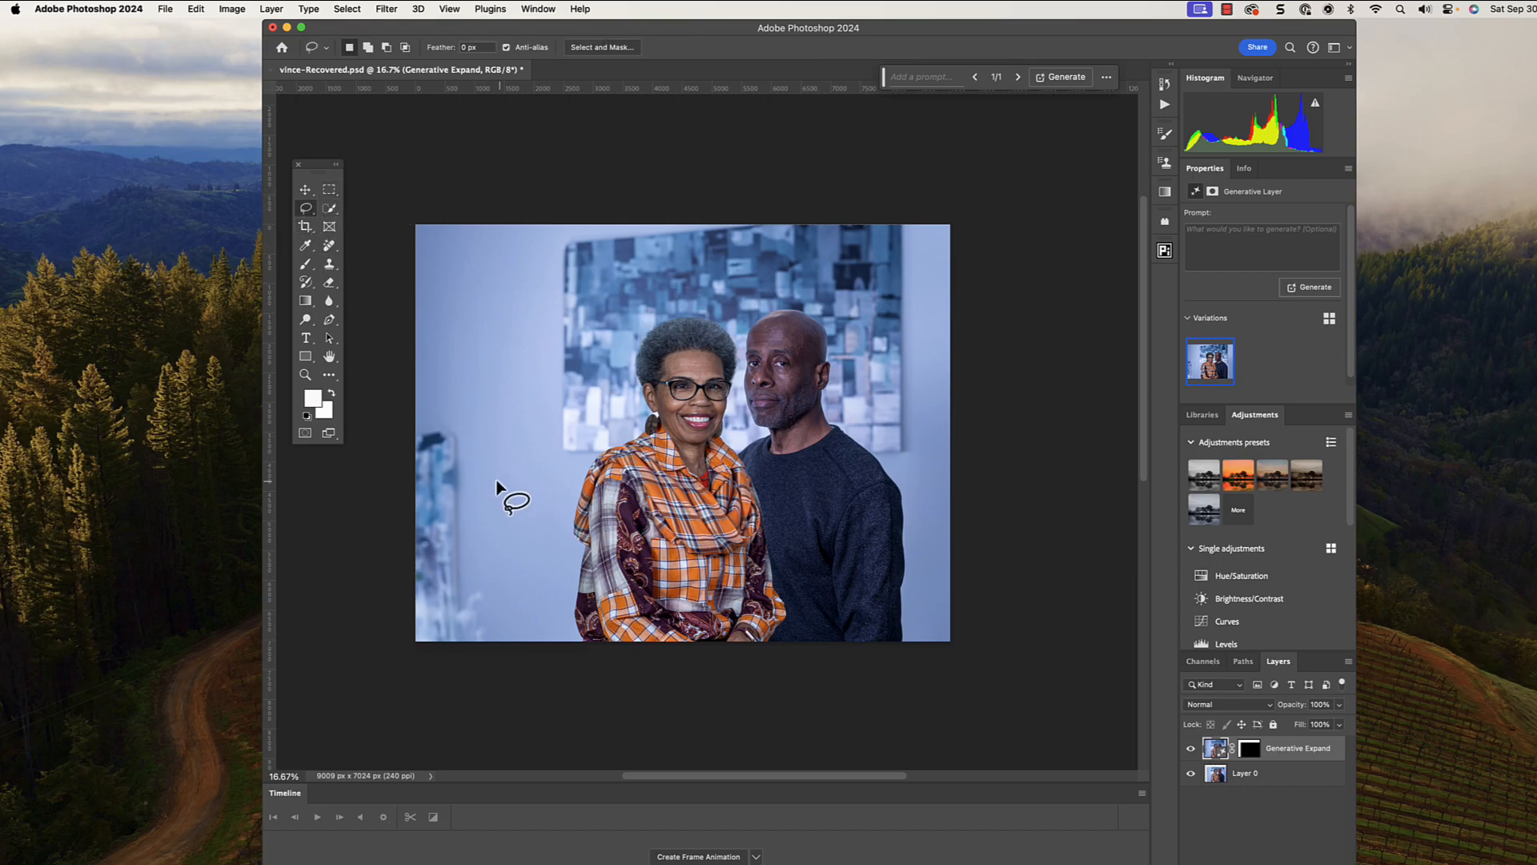
drag(413, 420, 512, 641)
click(1195, 236)
text(potted pl)
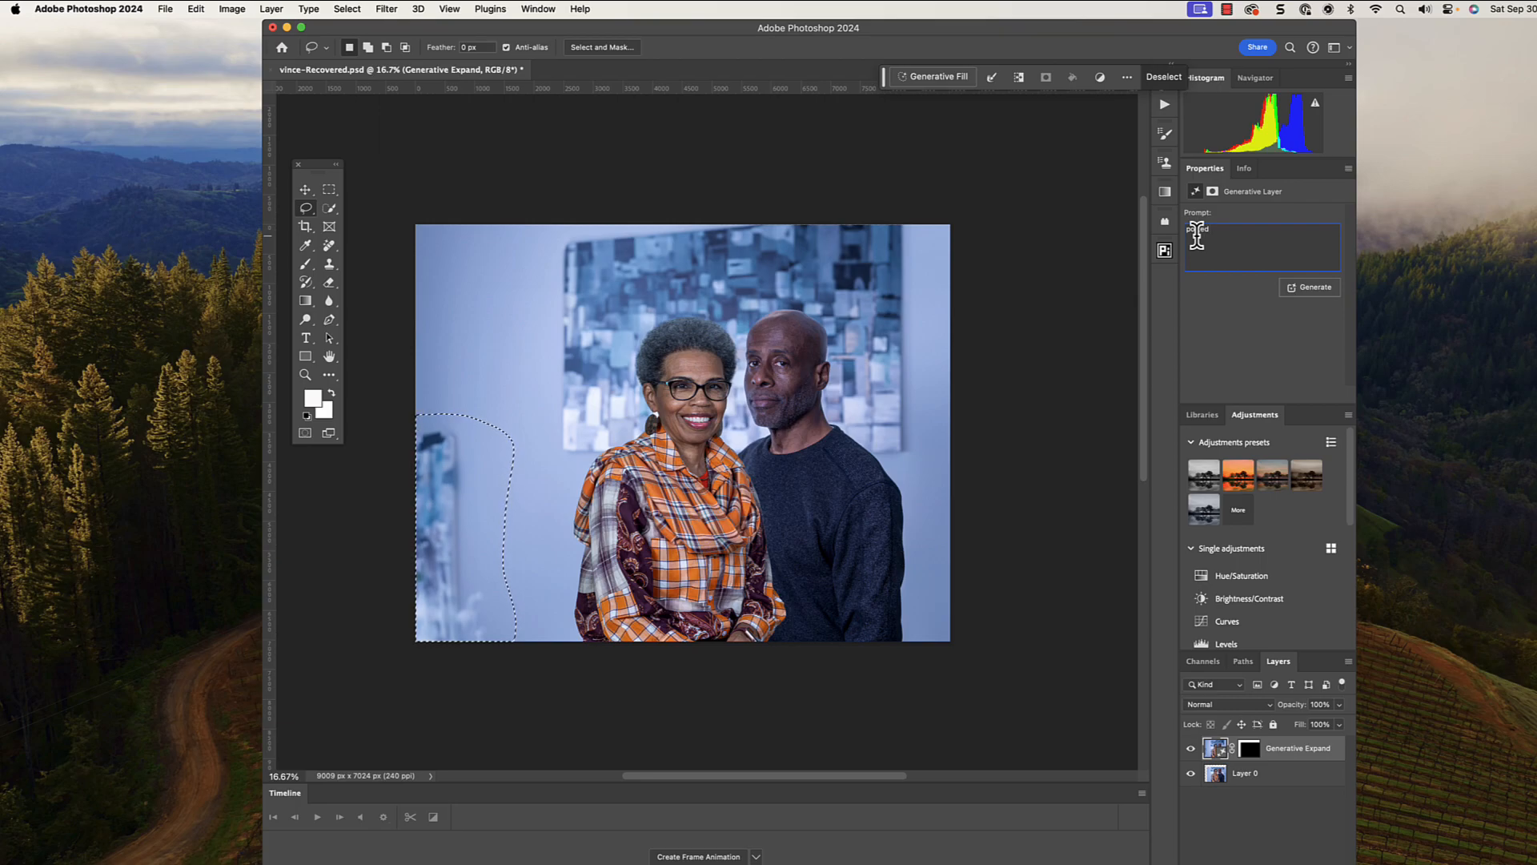
text(ant)
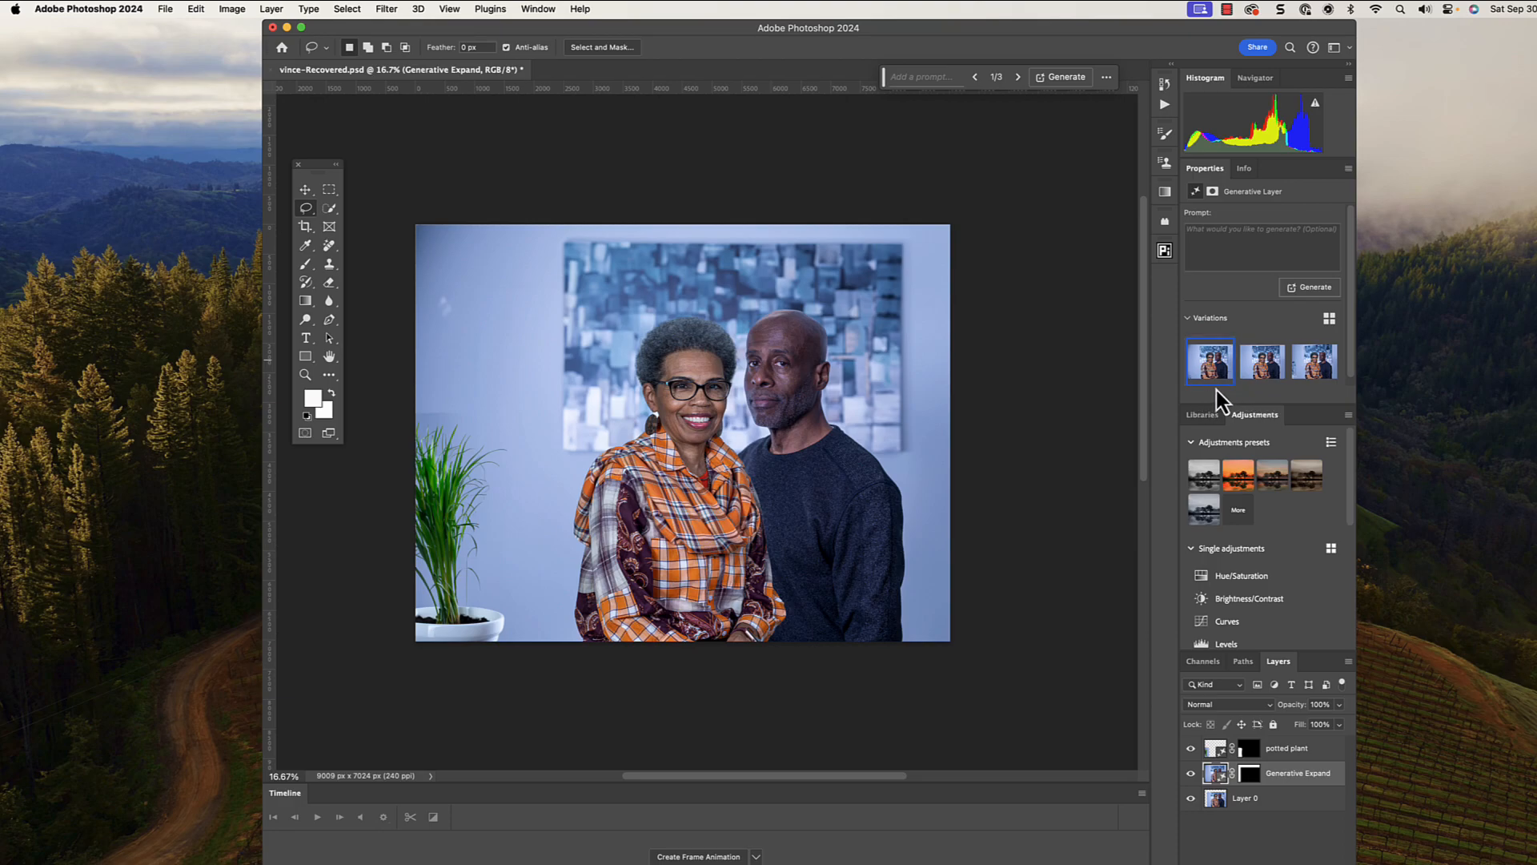
click(1278, 377)
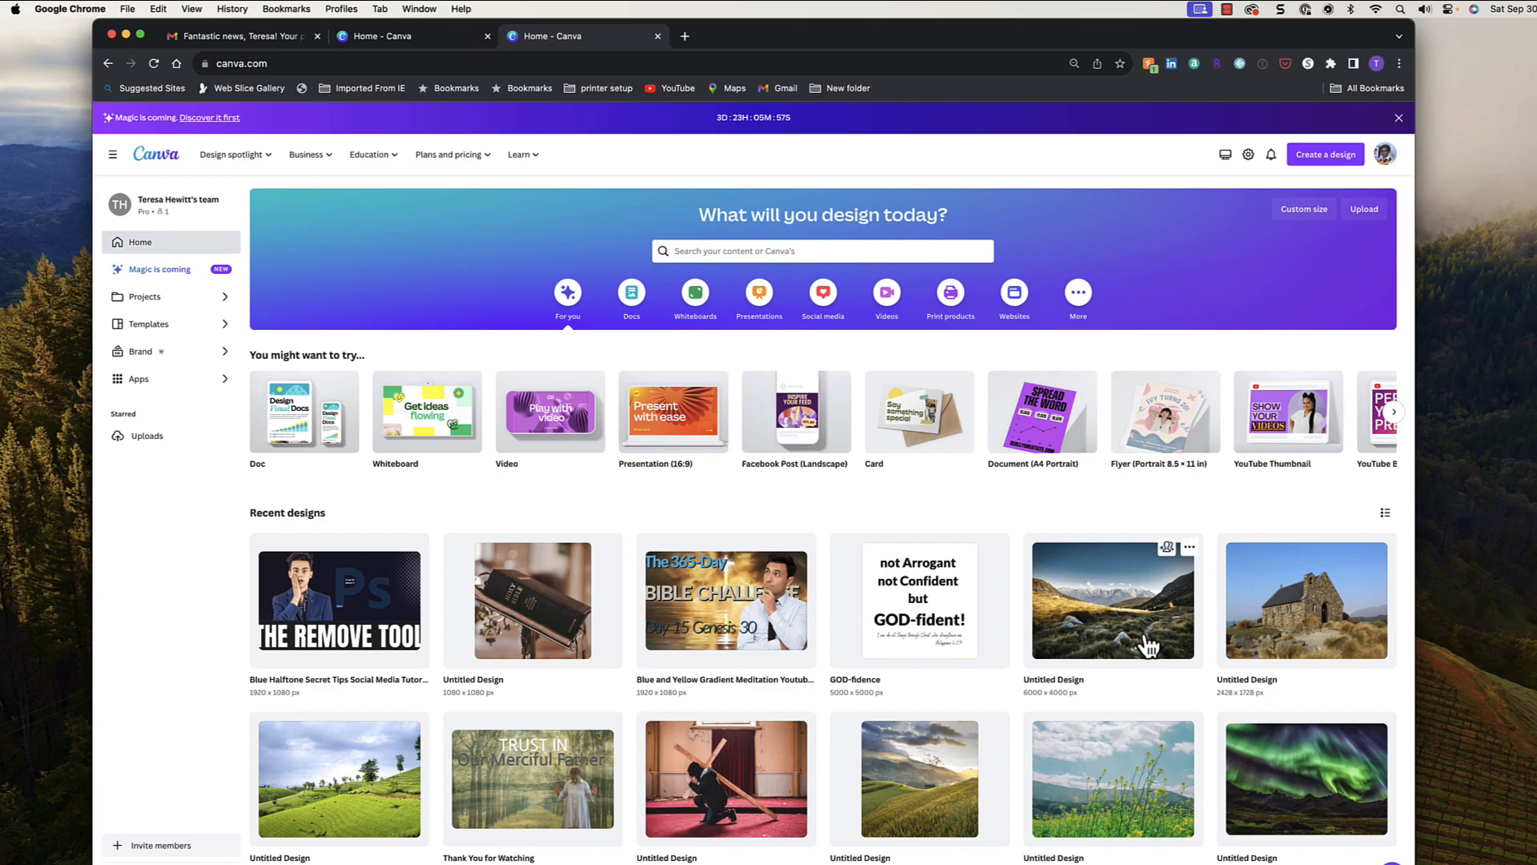
Open the 6000 × 4000 px mountain landscape design in Canva and upload the couple's combined JPG from the images folder.
click(1107, 594)
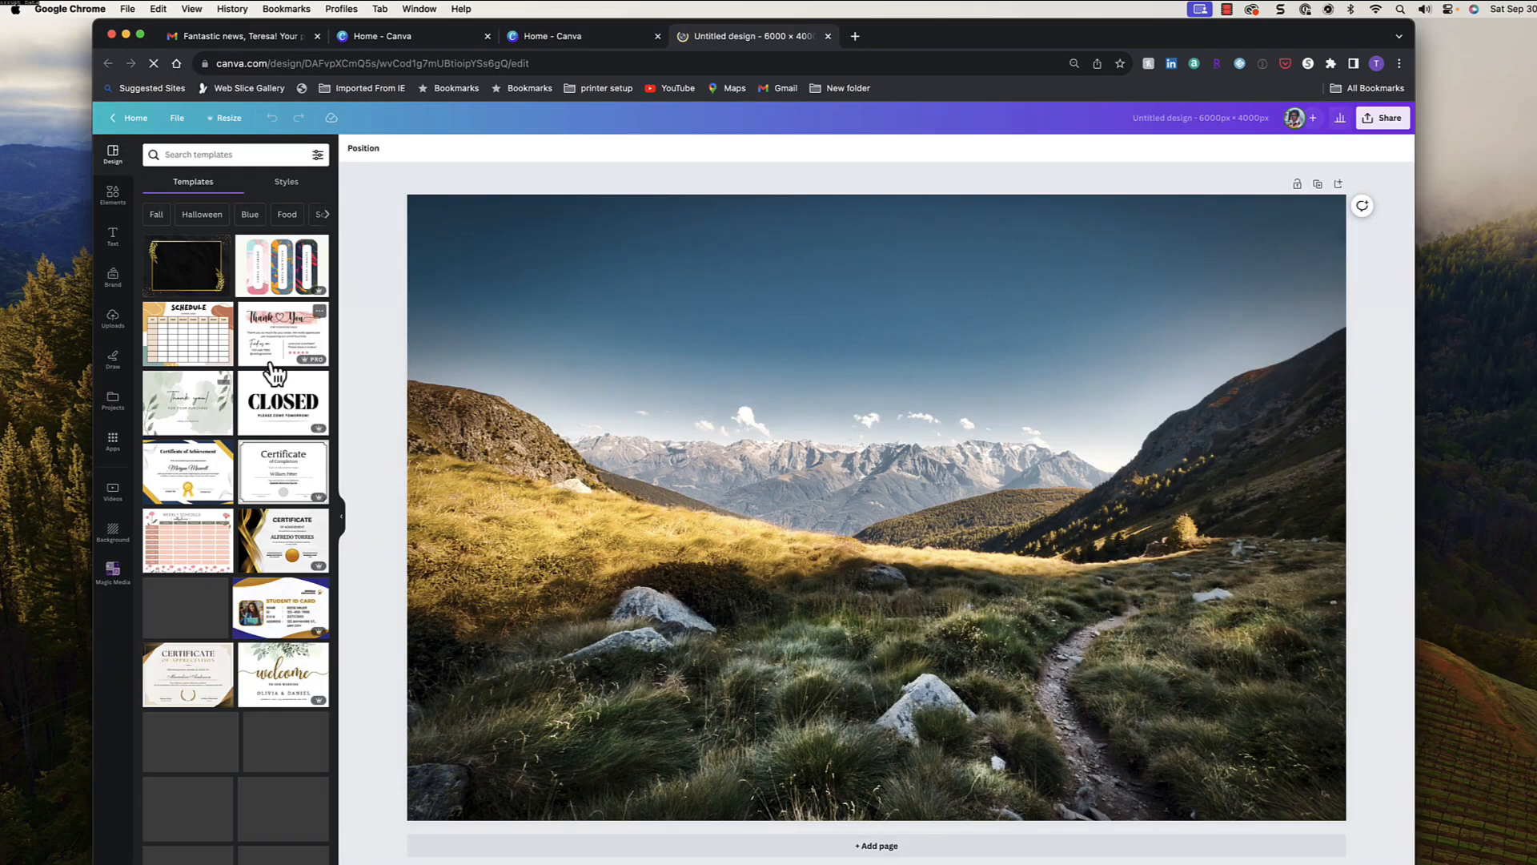
click(112, 317)
click(226, 184)
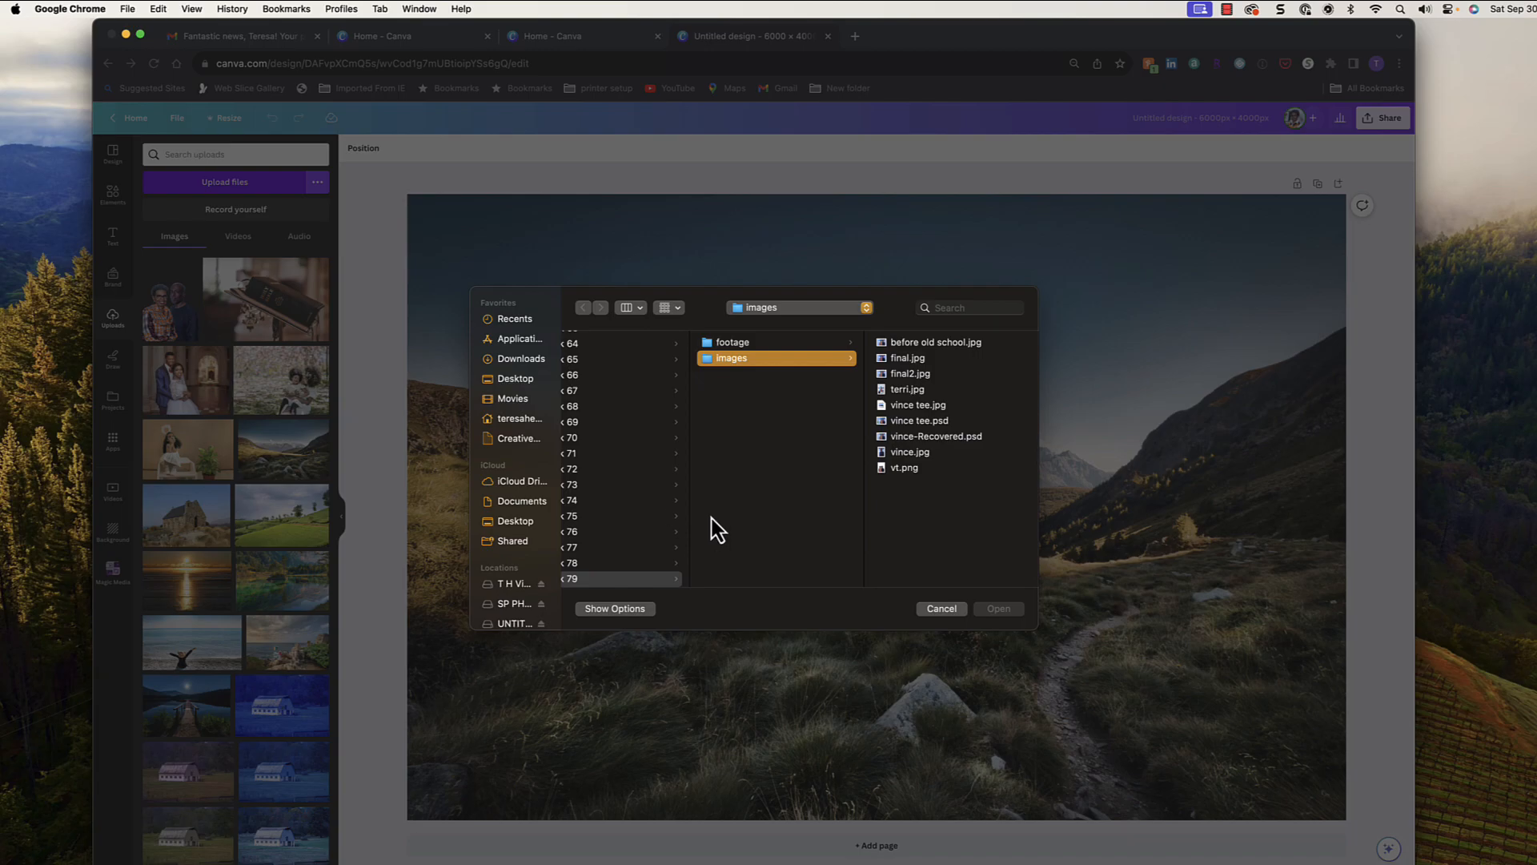
click(921, 408)
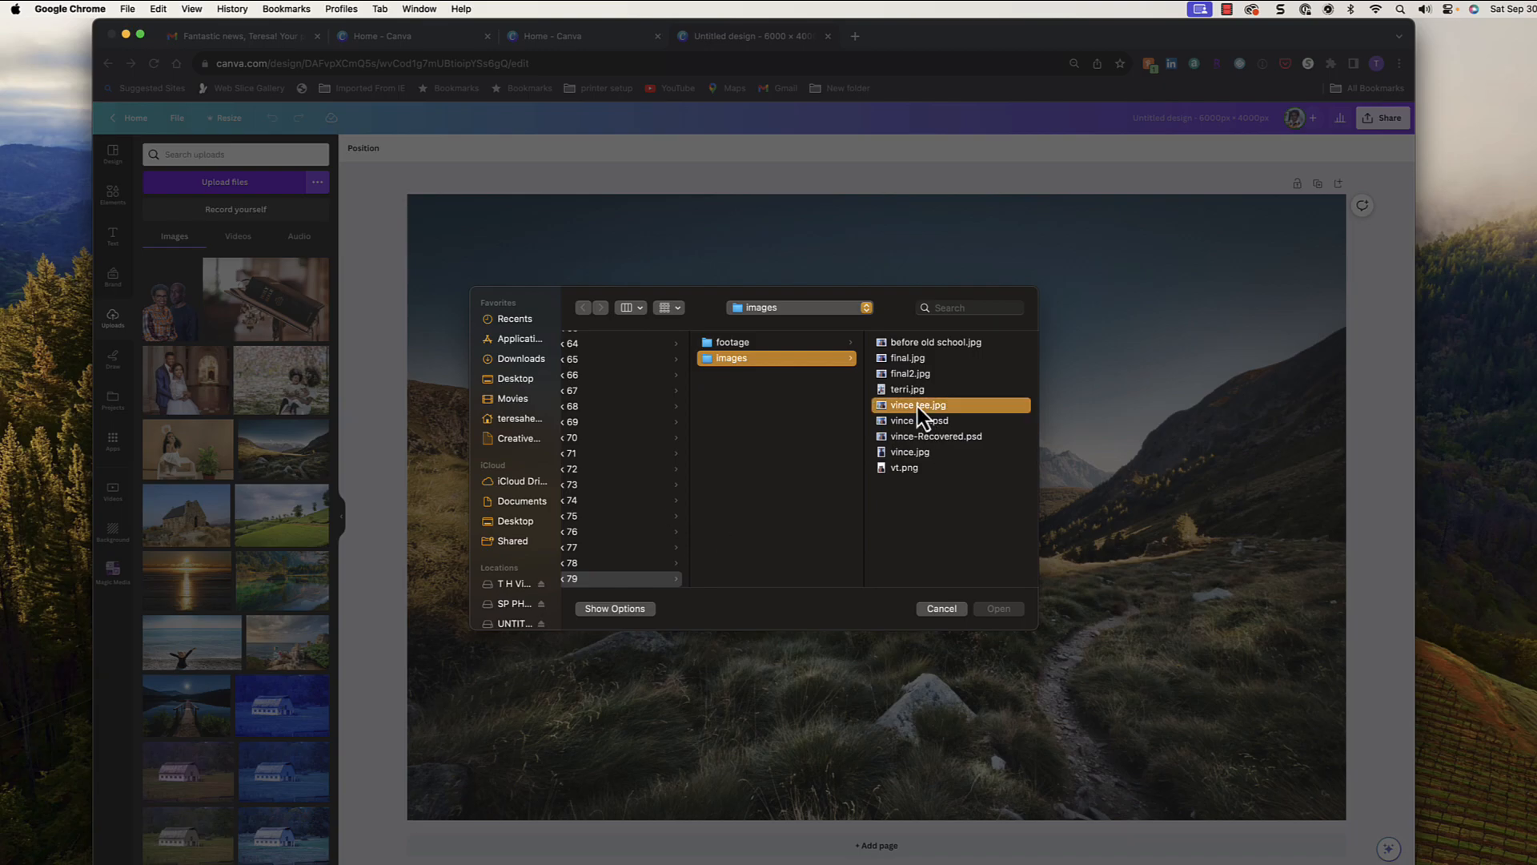
click(996, 609)
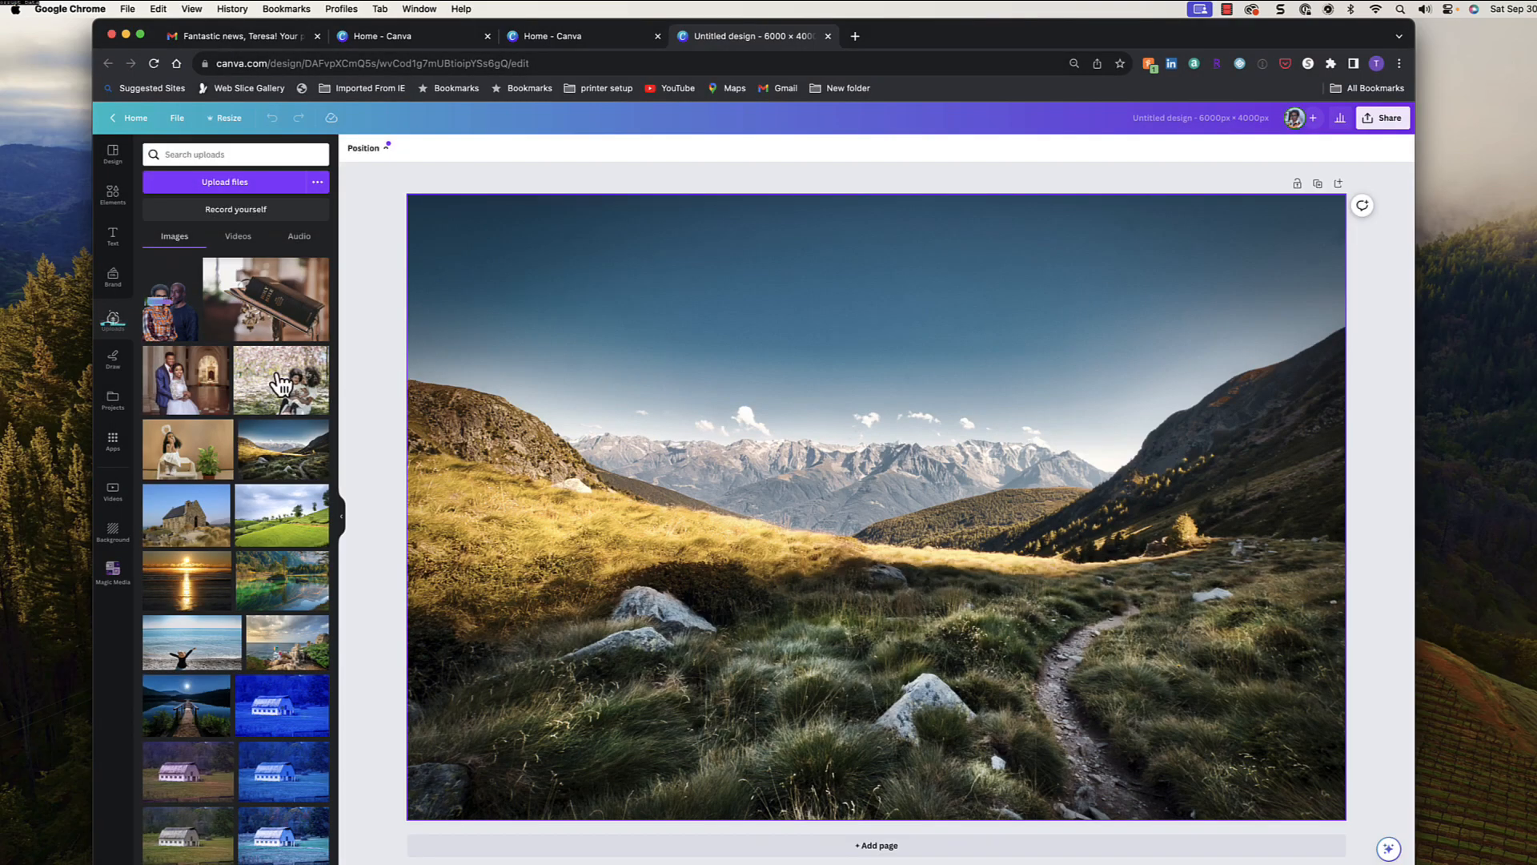
Place the uploaded couple photo on the page so that it covers the whole mountain landscape.
click(181, 288)
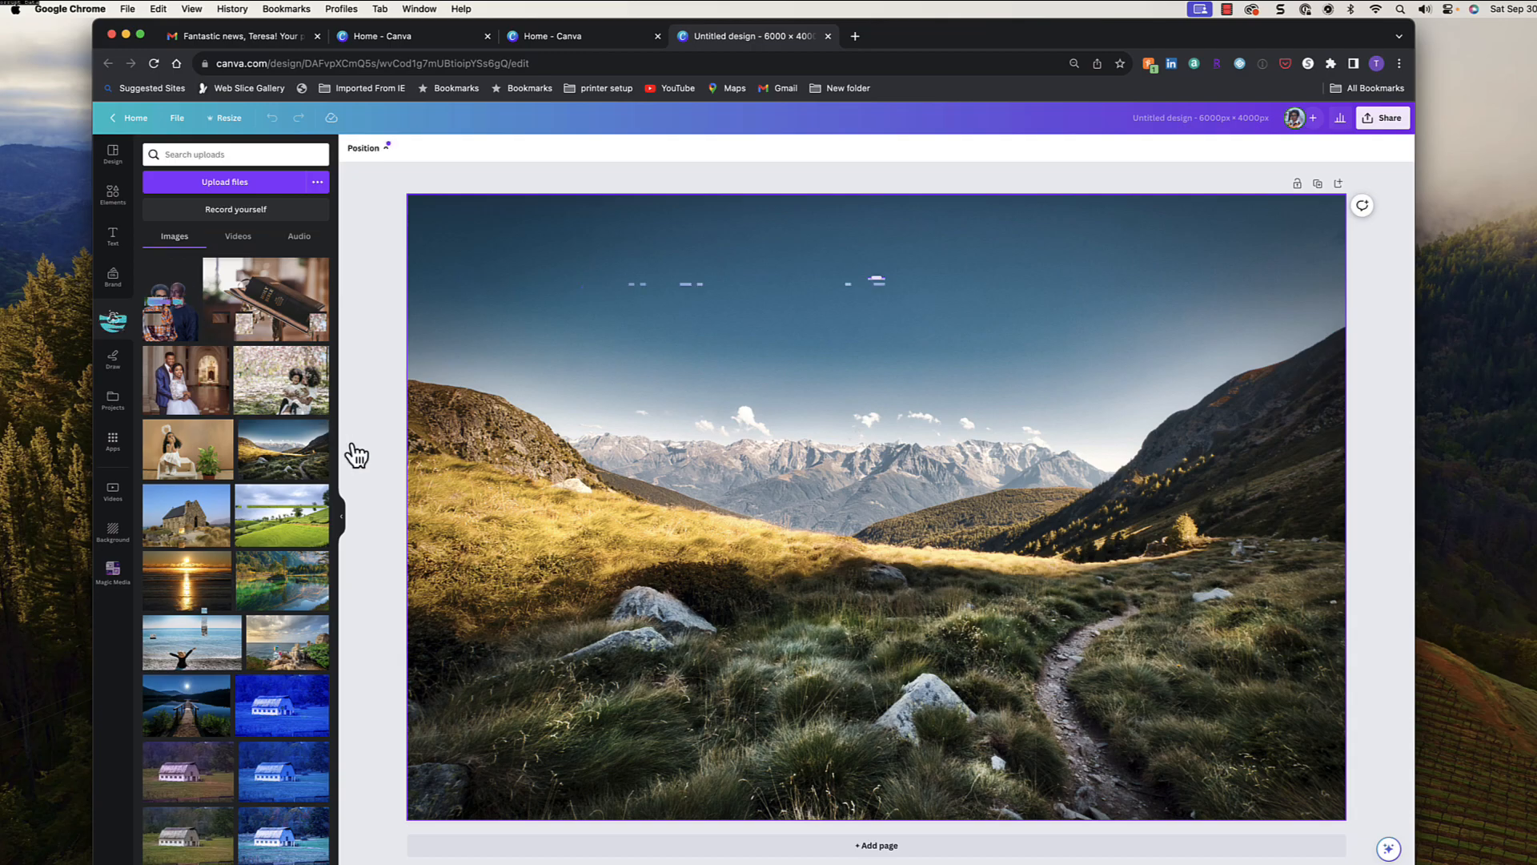
drag(1281, 506, 1385, 550)
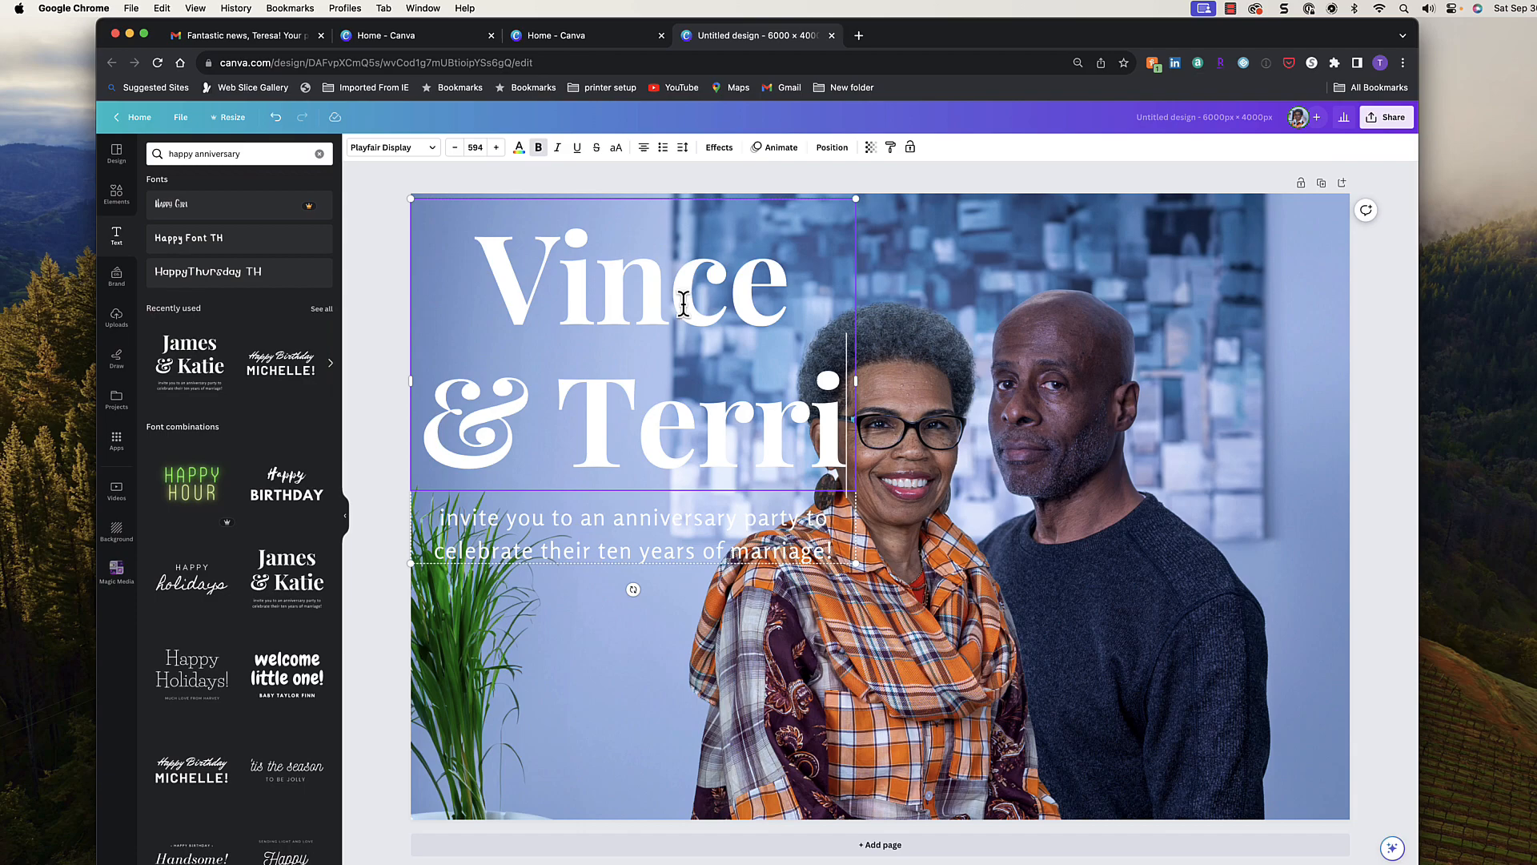
Reduce the font size of the couple's names heading to 530 and nudge the text group slightly up and left.
click(454, 148)
click(455, 148)
click(455, 148)
click(455, 149)
click(454, 149)
click(455, 149)
click(455, 149)
click(454, 149)
click(455, 149)
click(454, 149)
click(455, 149)
click(454, 149)
click(455, 149)
click(455, 149)
click(455, 148)
click(455, 149)
click(454, 149)
click(455, 149)
click(455, 149)
click(455, 149)
click(455, 149)
click(455, 149)
click(455, 149)
click(455, 149)
click(455, 149)
click(455, 149)
click(455, 149)
click(454, 149)
click(455, 149)
click(455, 149)
click(455, 149)
click(455, 149)
click(455, 149)
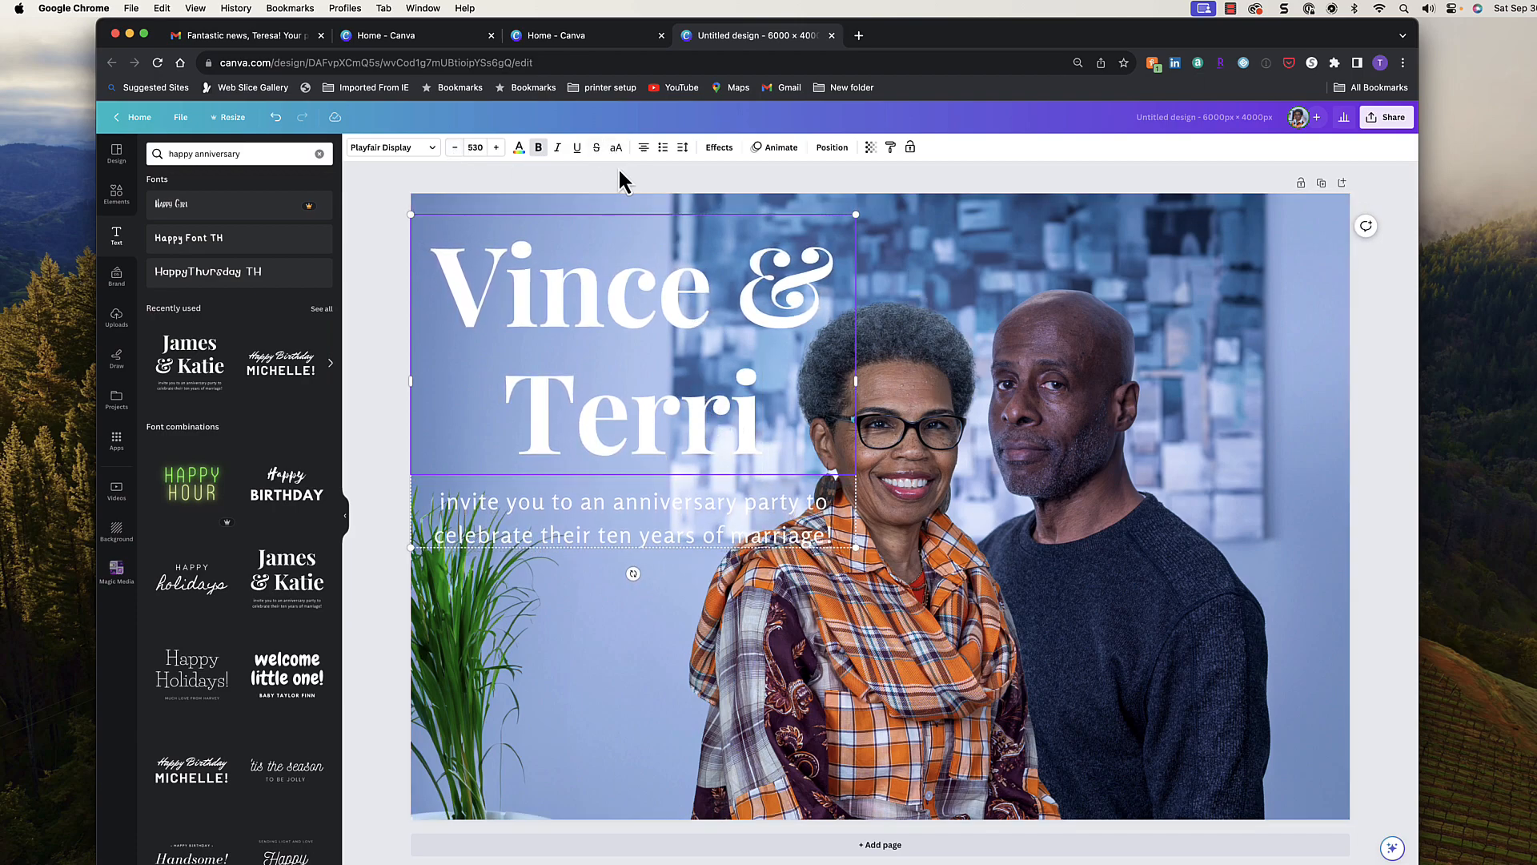
drag(680, 413, 673, 407)
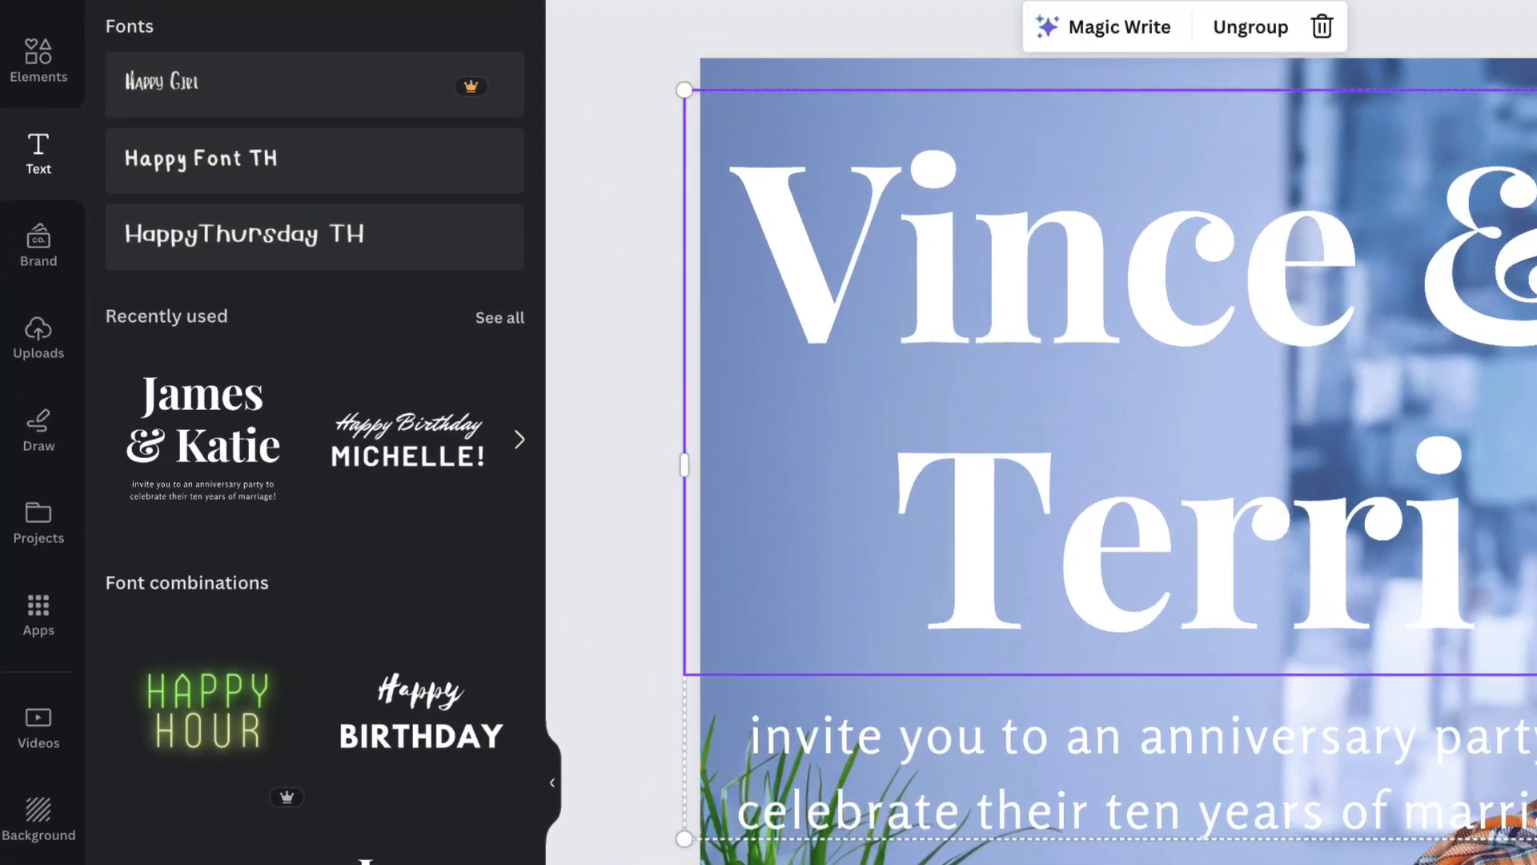
Delete the anniversary party invitation text beneath the couple's names heading.
click(1385, 850)
click(1376, 824)
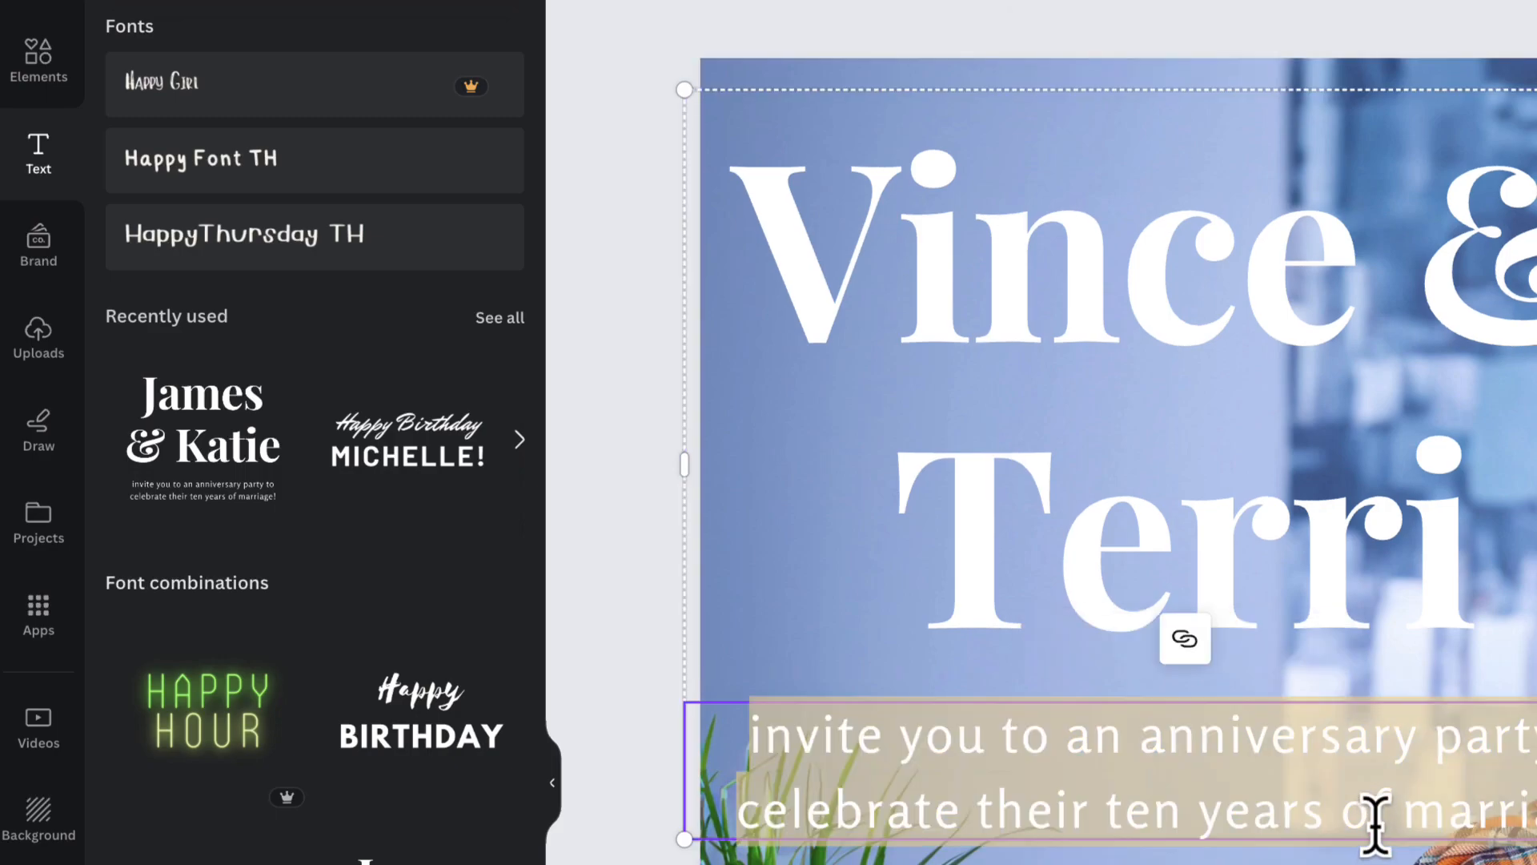
key(Delete)
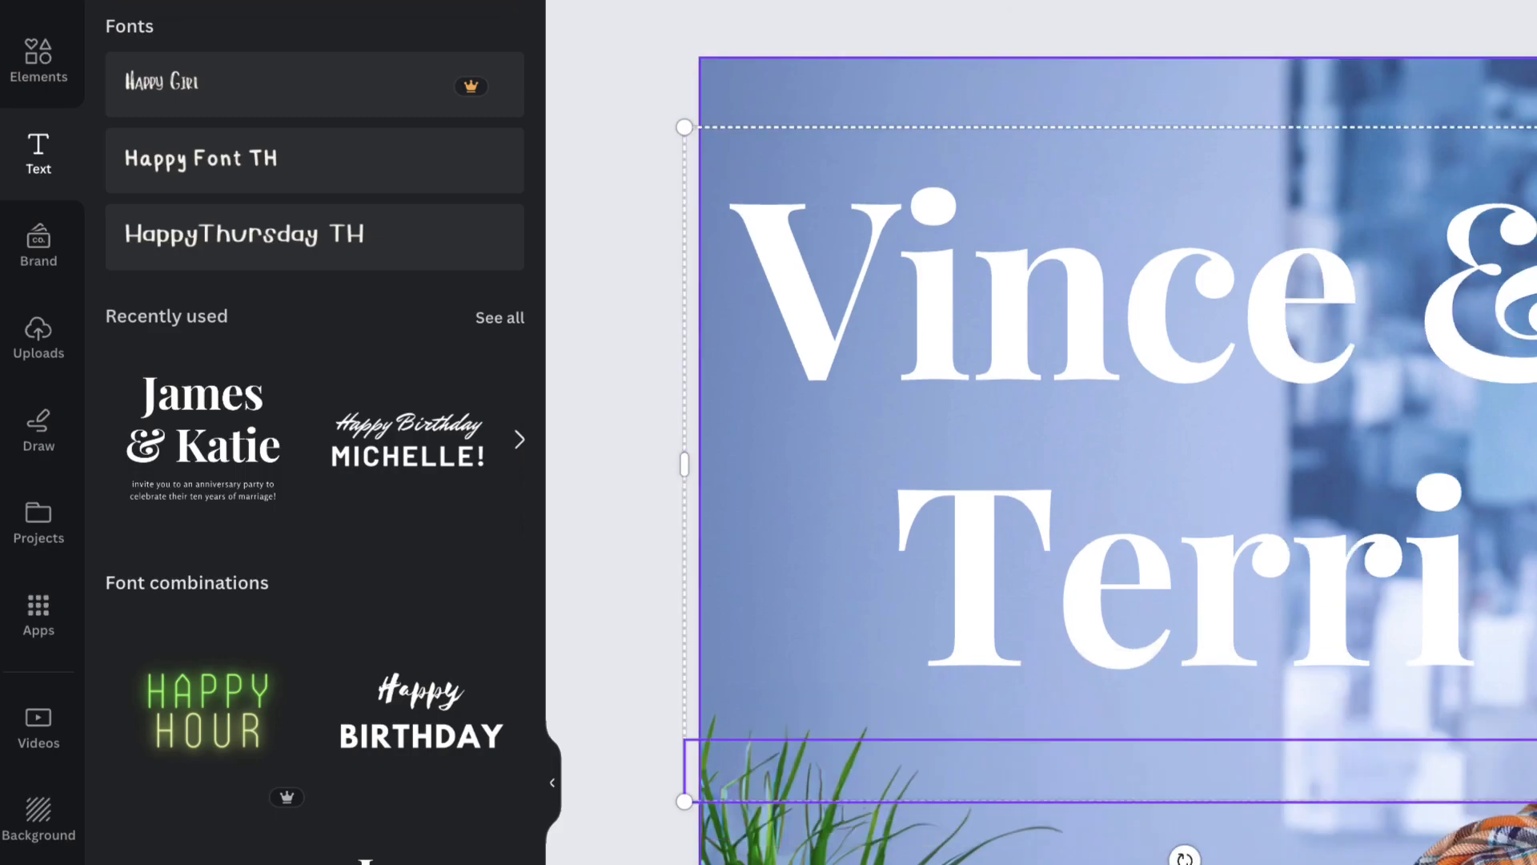
key(Escape)
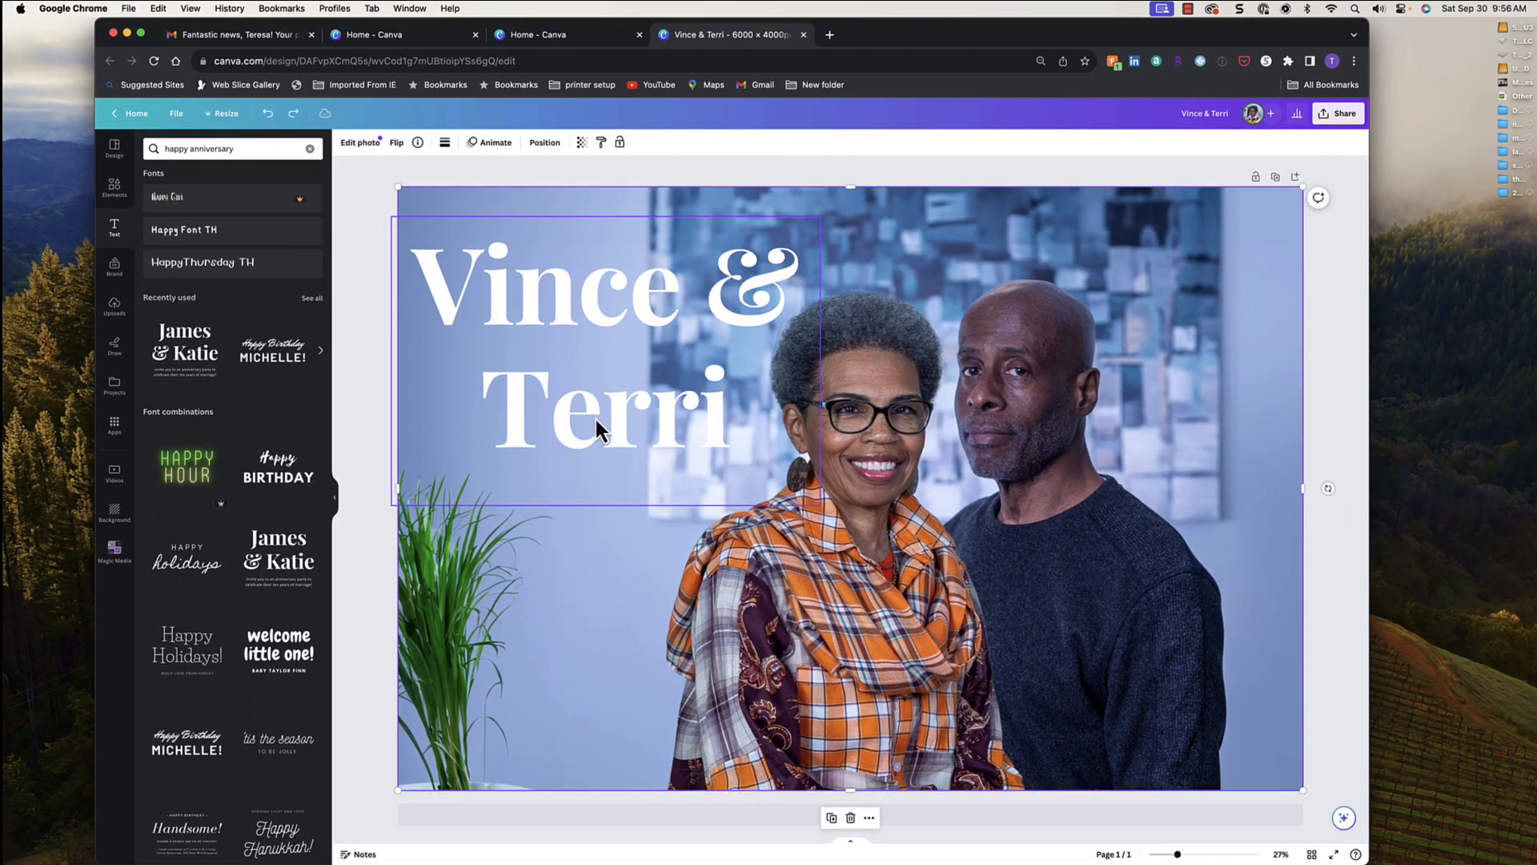
Shift the names heading slightly upward and widen its text box until both names fit on one line.
click(565, 181)
drag(570, 315, 576, 293)
drag(827, 335, 1218, 334)
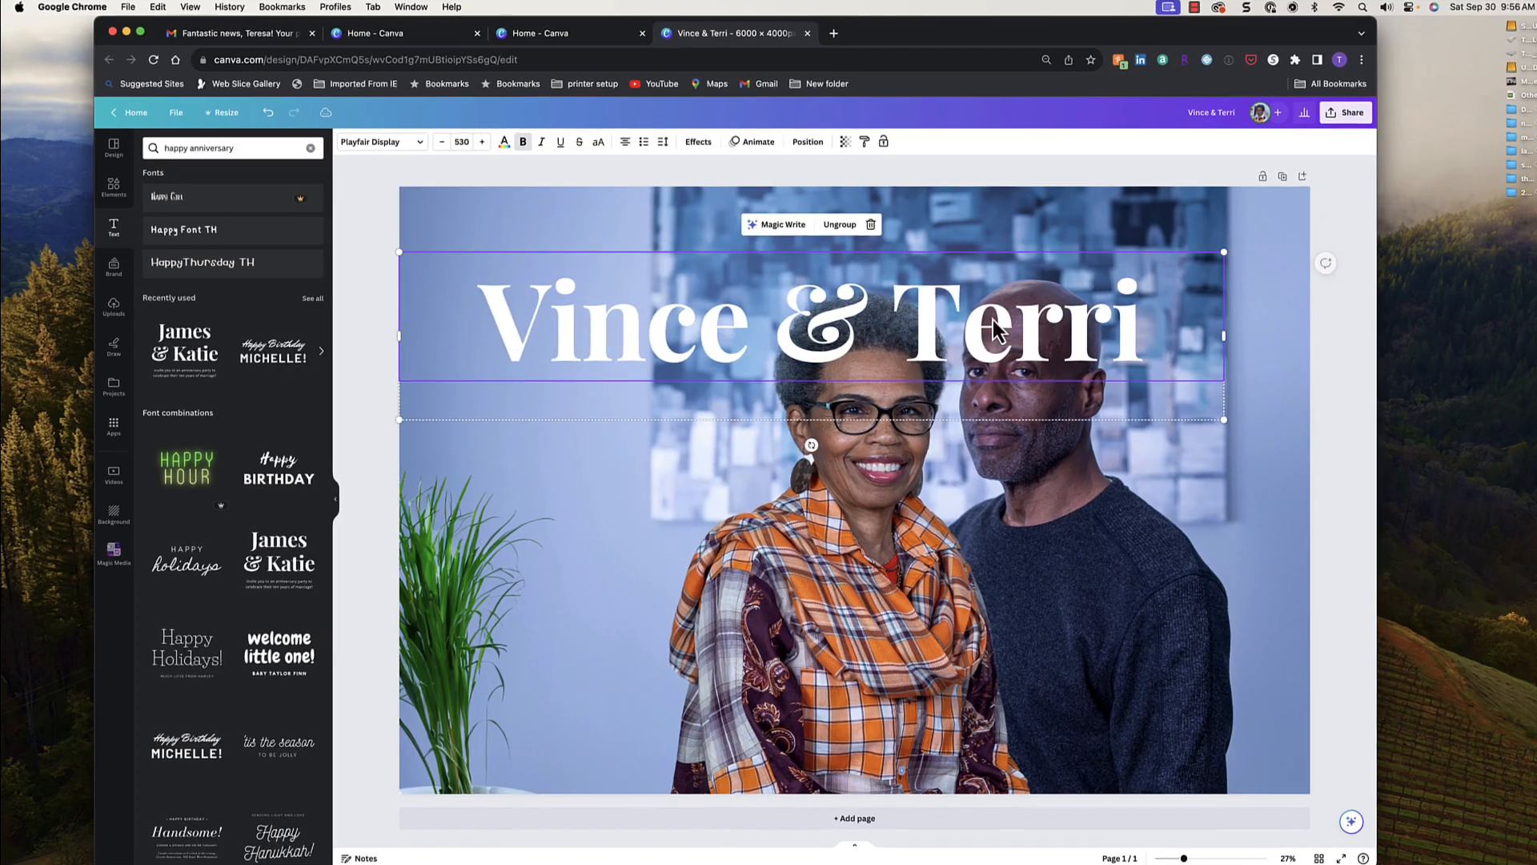
Try the one-line names heading near the photo's upper edge and move it down to the lower part of the photo.
drag(800, 354, 828, 273)
drag(1520, 232, 1513, 861)
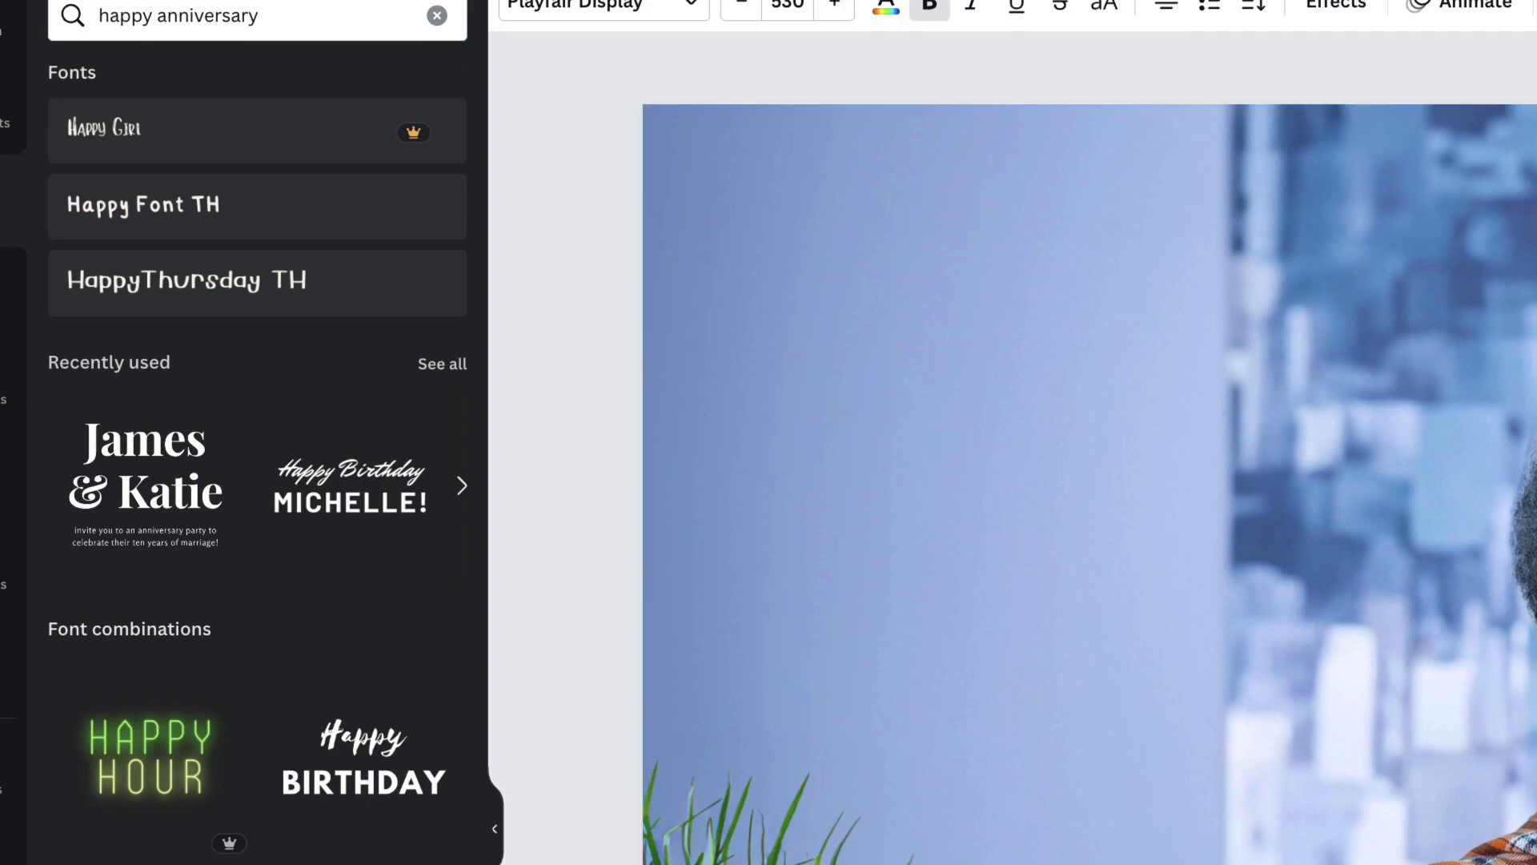
click(1531, 849)
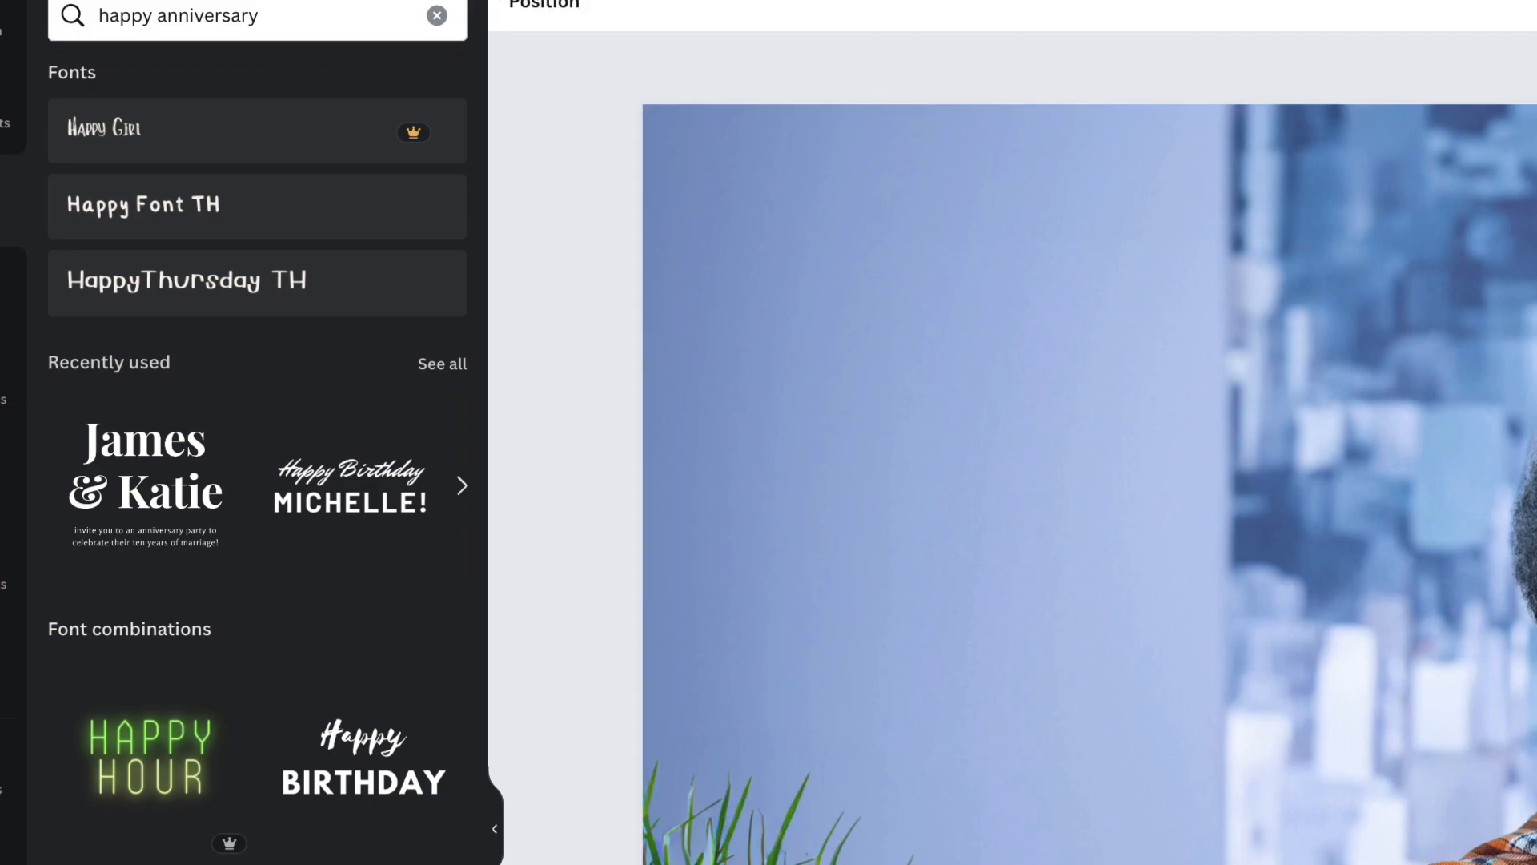
click(1531, 849)
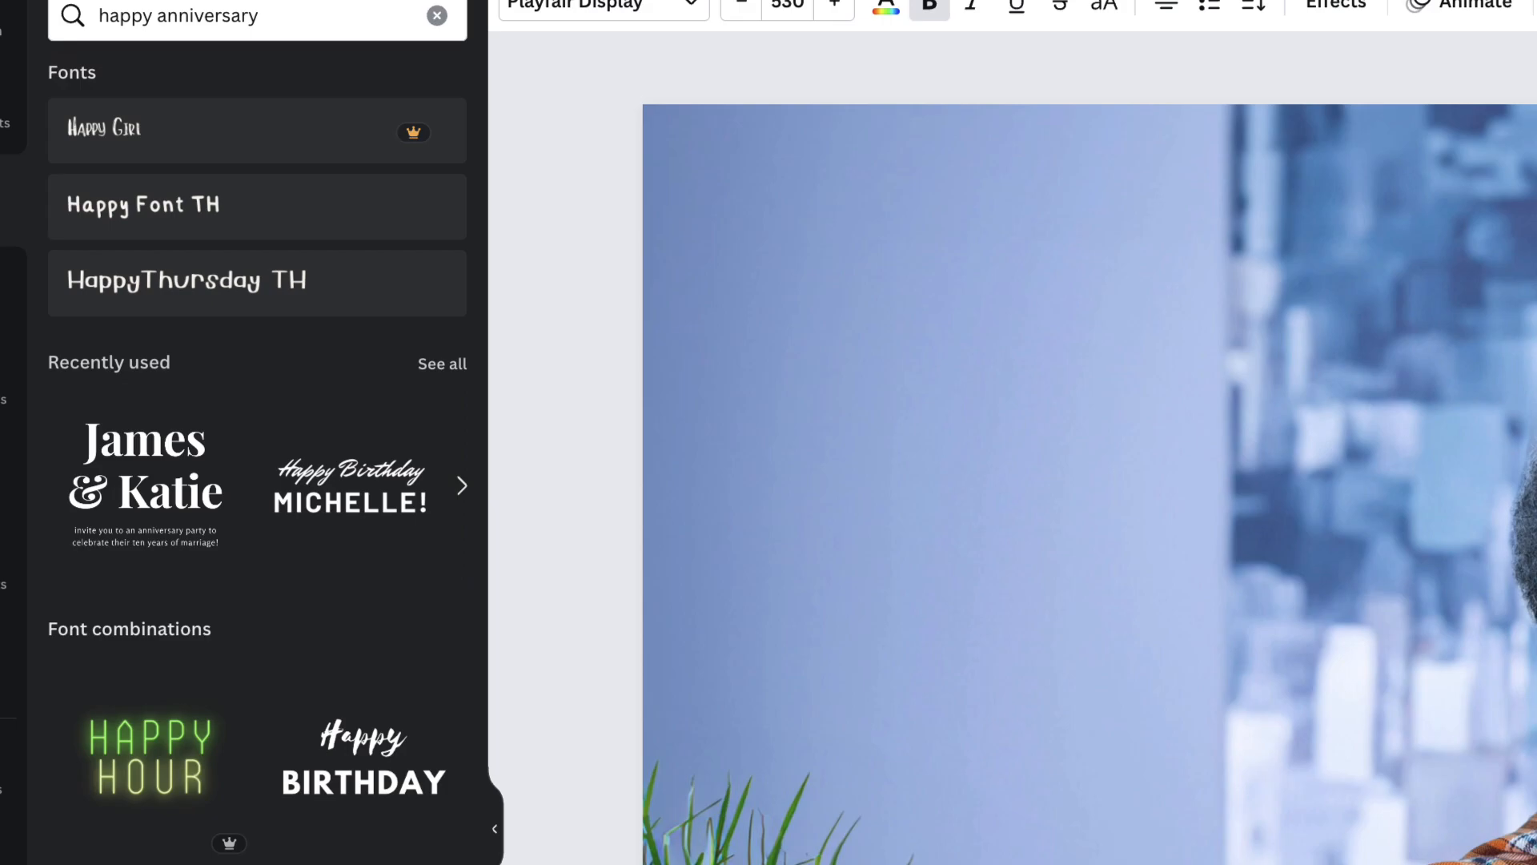